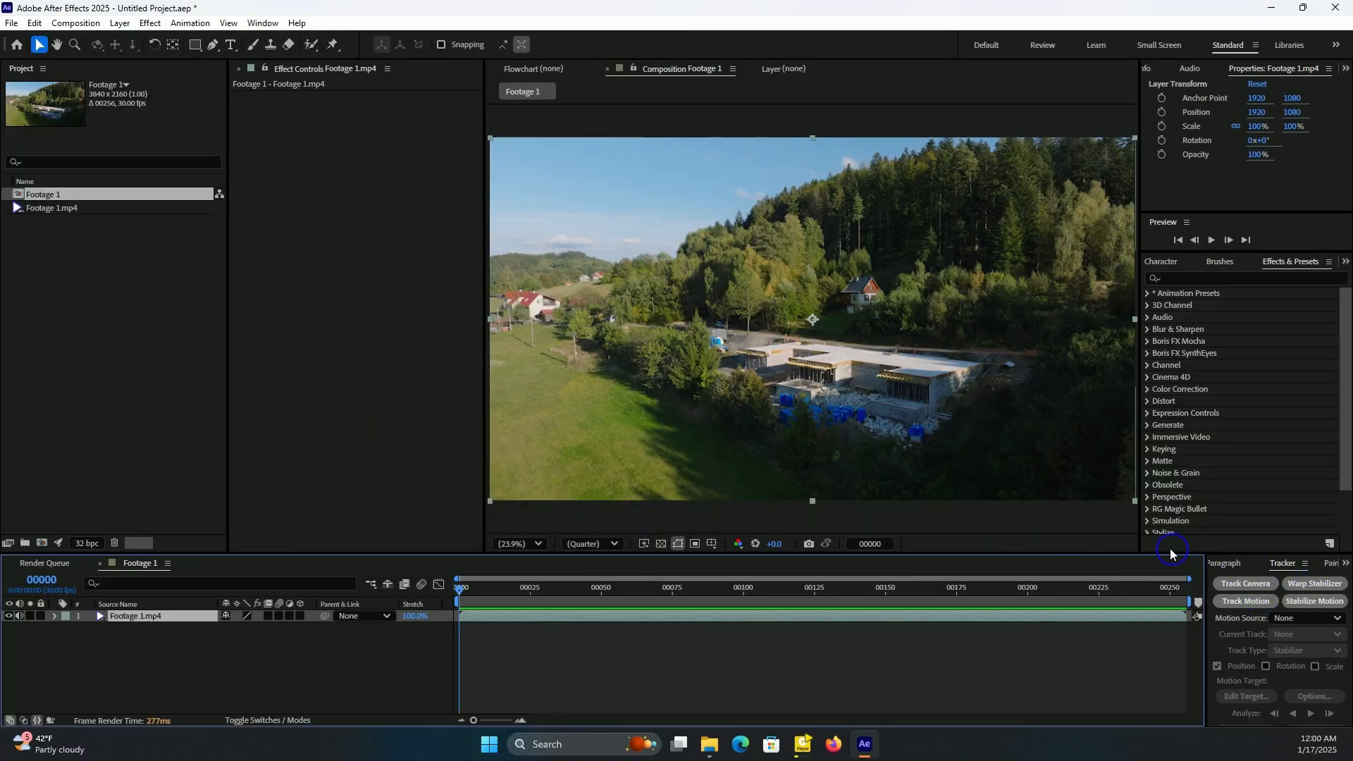
Run the 3D camera track on the Footage 1.mp4 layer
{"action": "left_click", "coordinate": [255, 26]}
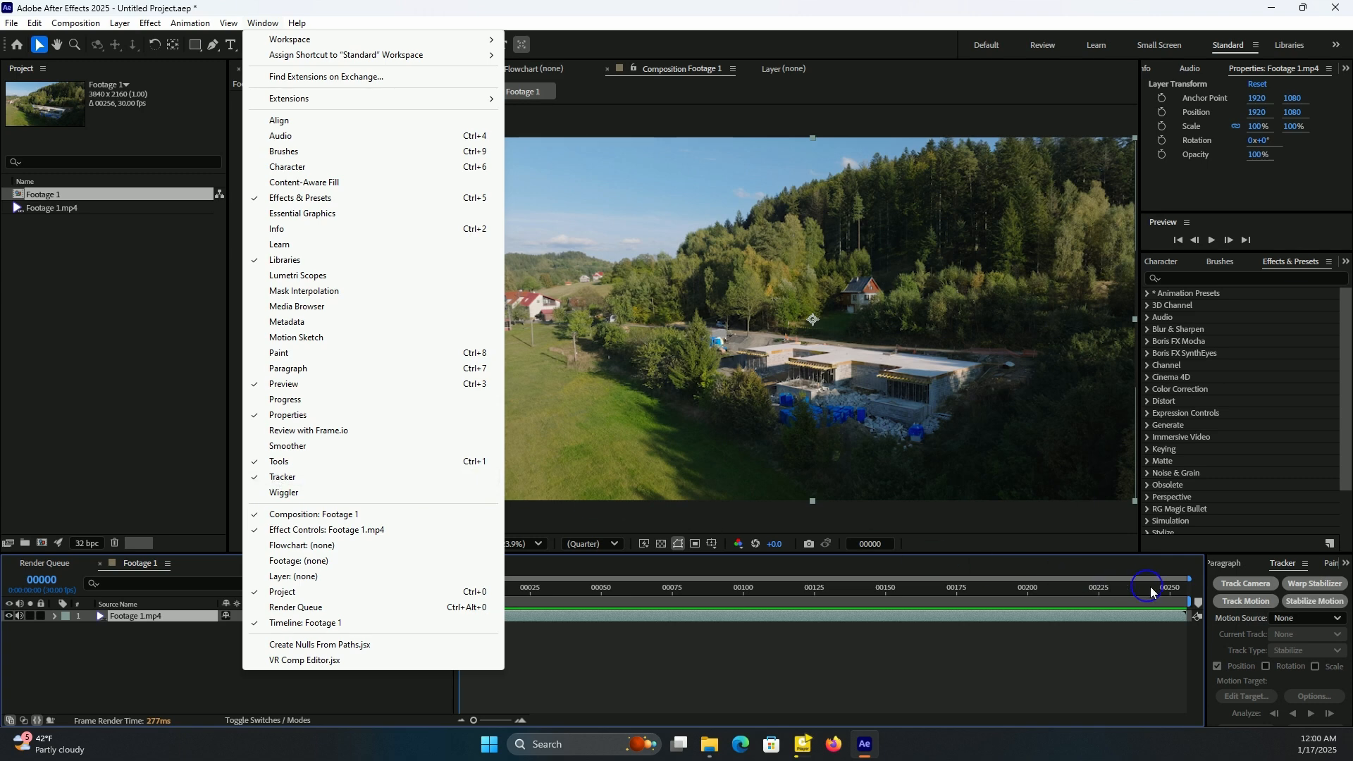
{"action": "left_click", "coordinate": [1257, 587]}
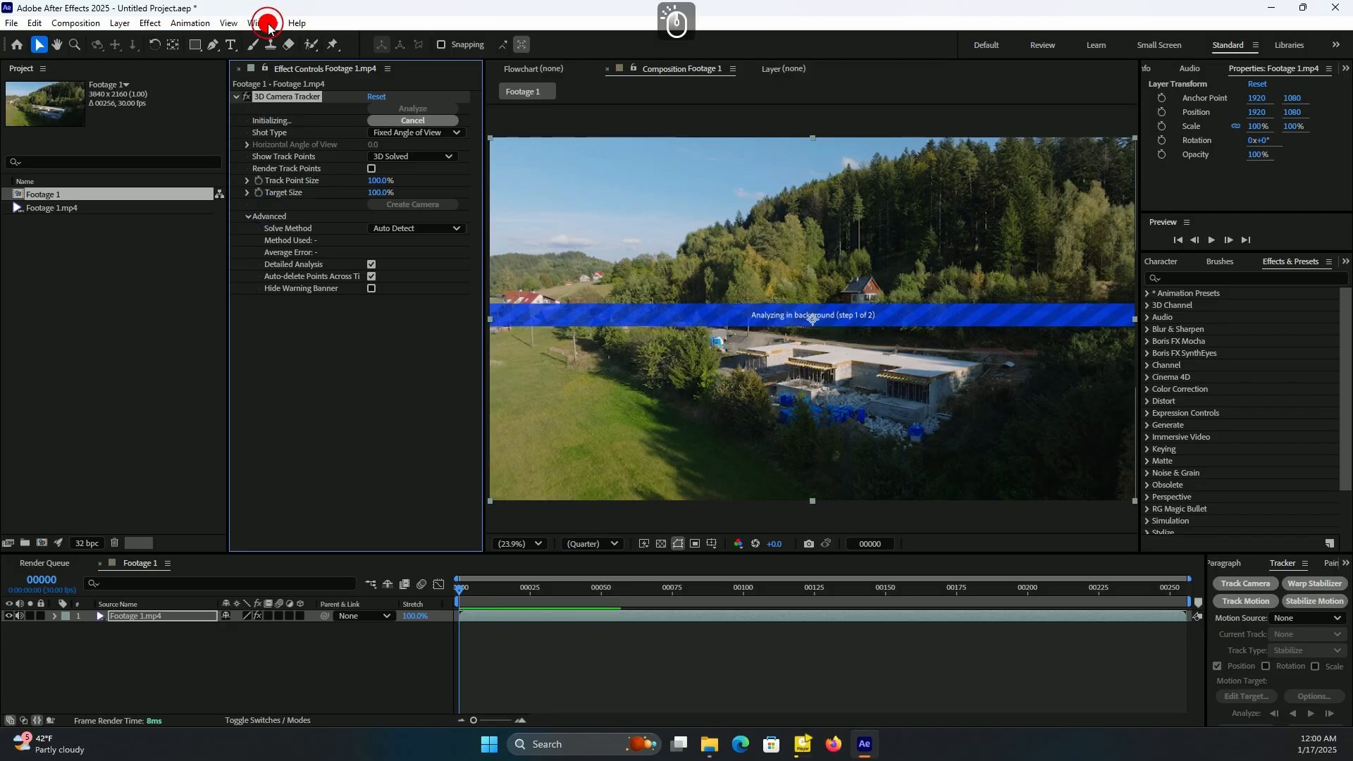
{"action": "left_click", "coordinate": [266, 23]}
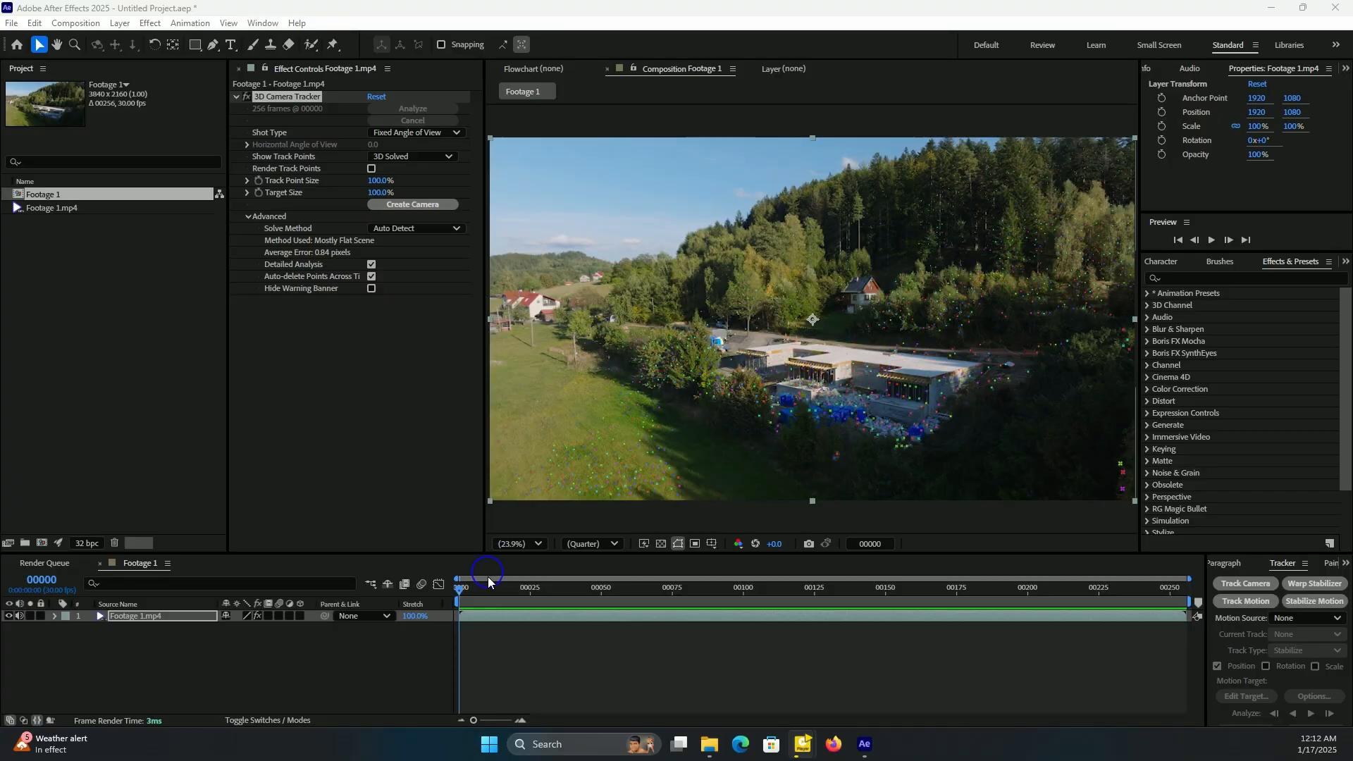
Scrub through the tracked footage to examine the track points around the building, and return to frame 0
{"action": "left_click_drag", "start_coordinate": [462, 596], "coordinate": [854, 585]}
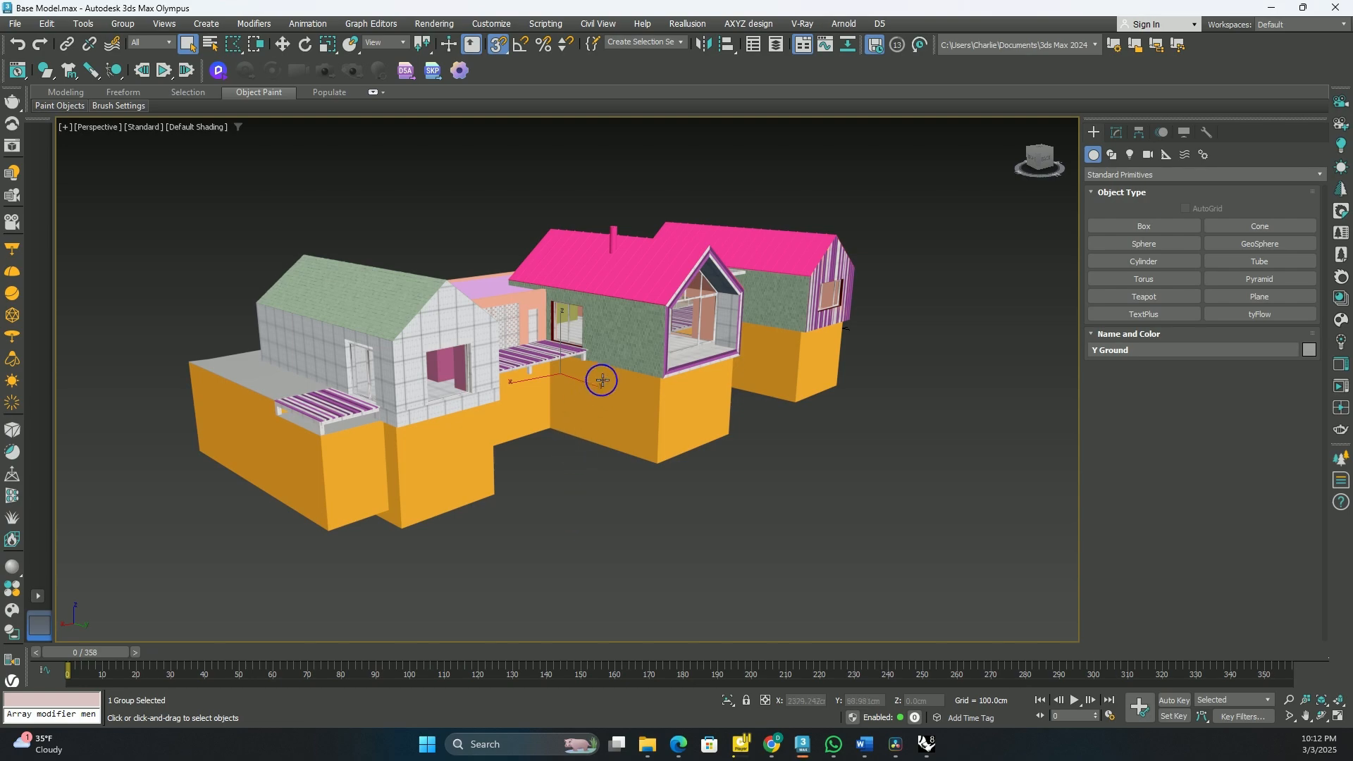
{"action": "left_click_drag", "start_coordinate": [606, 376], "coordinate": [531, 407]}
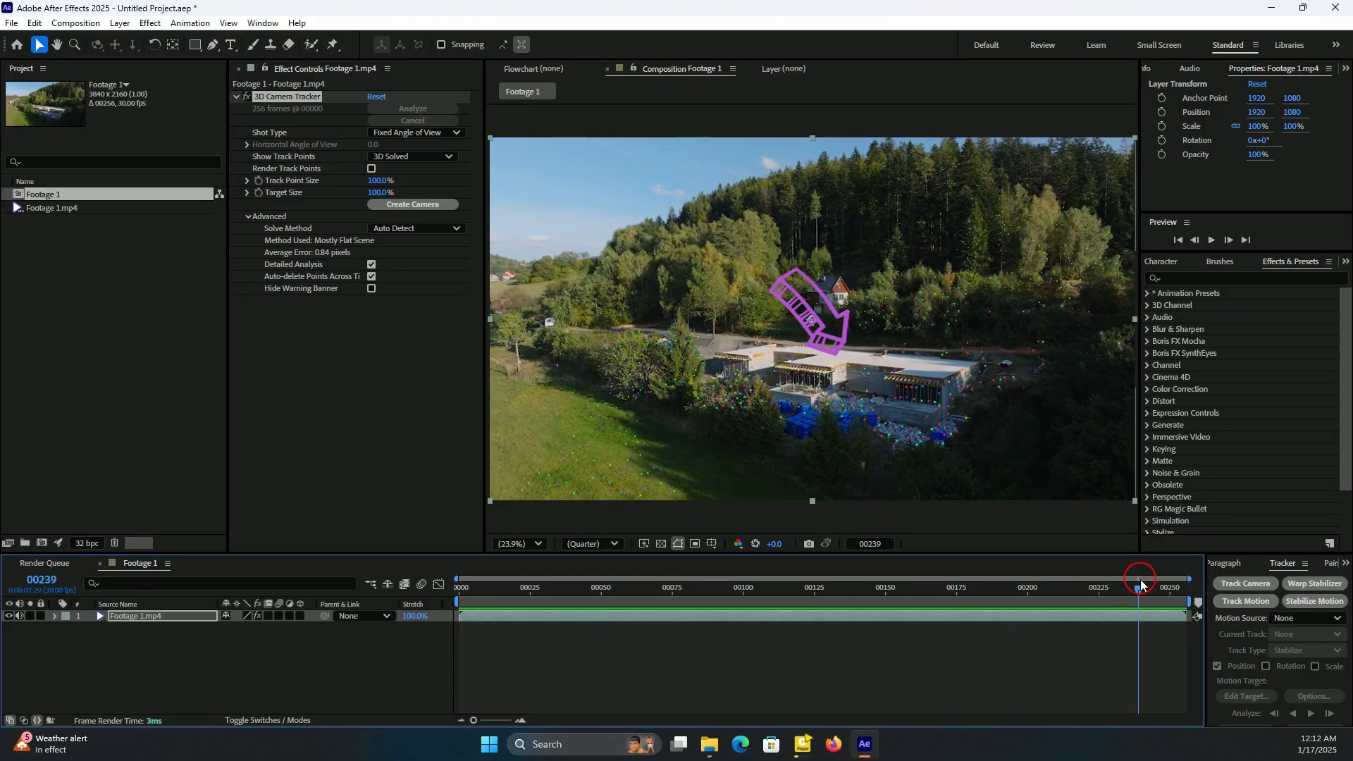
{"action": "left_click_drag", "start_coordinate": [765, 599], "coordinate": [445, 597]}
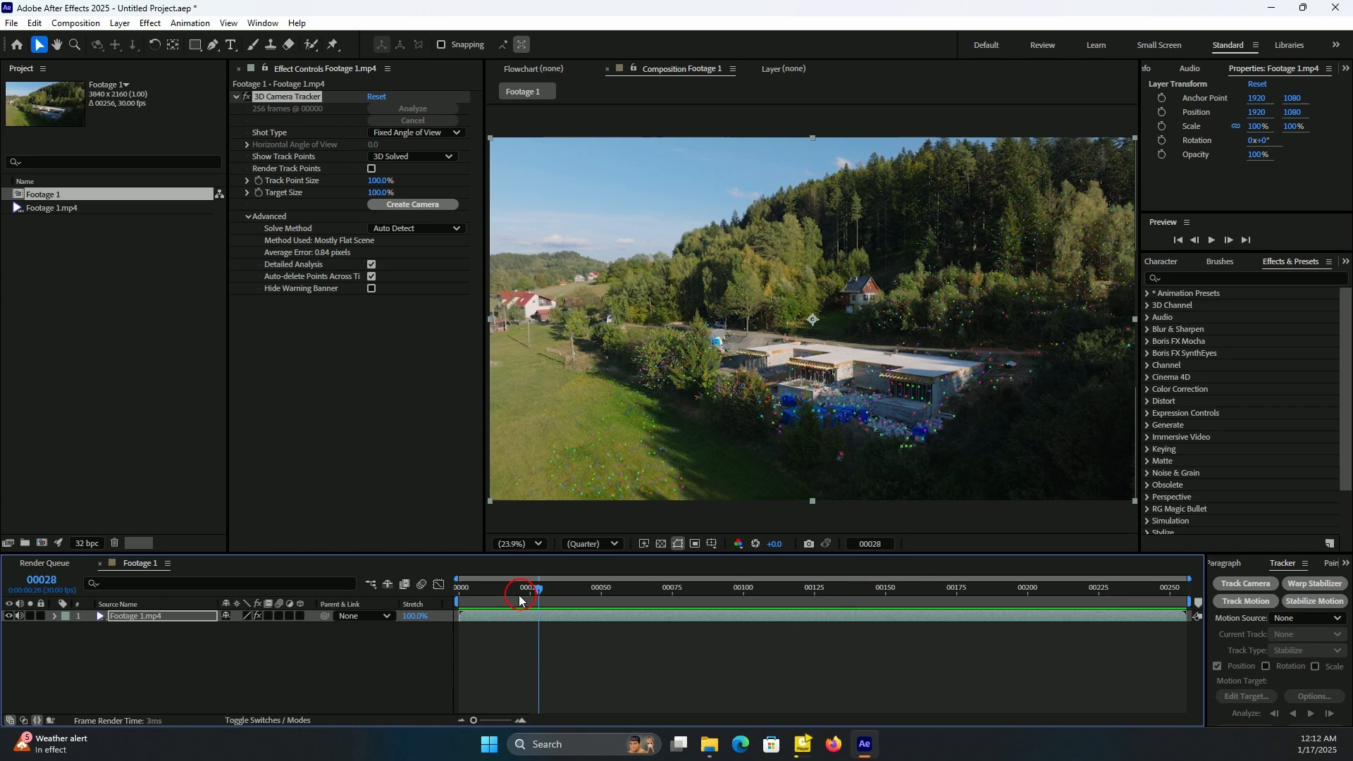
{"action": "left_click_drag", "start_coordinate": [520, 600], "coordinate": [459, 598]}
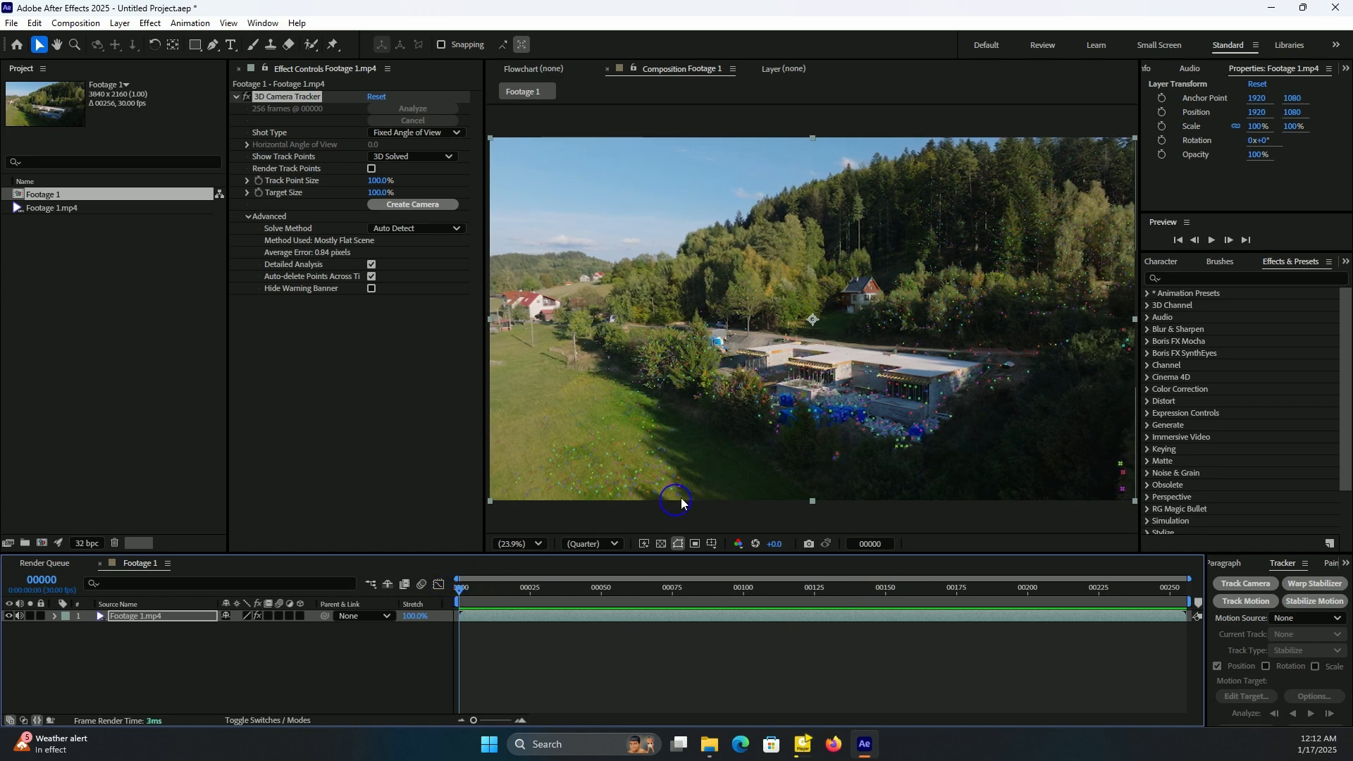
Create a null and camera from the track point on the wall corner just below the concrete roof slab
{"action": "scroll", "coordinate": [920, 405], "scroll_direction": "up", "scroll_amount": 4}
{"action": "key", "text": "h"}
{"action": "left_click_drag", "start_coordinate": [1006, 456], "coordinate": [647, 243]}
{"action": "scroll", "coordinate": [646, 243], "scroll_direction": "up", "scroll_amount": 1}
{"action": "key", "text": "v"}
{"action": "scroll", "coordinate": [751, 292], "scroll_direction": "down", "scroll_amount": 2}
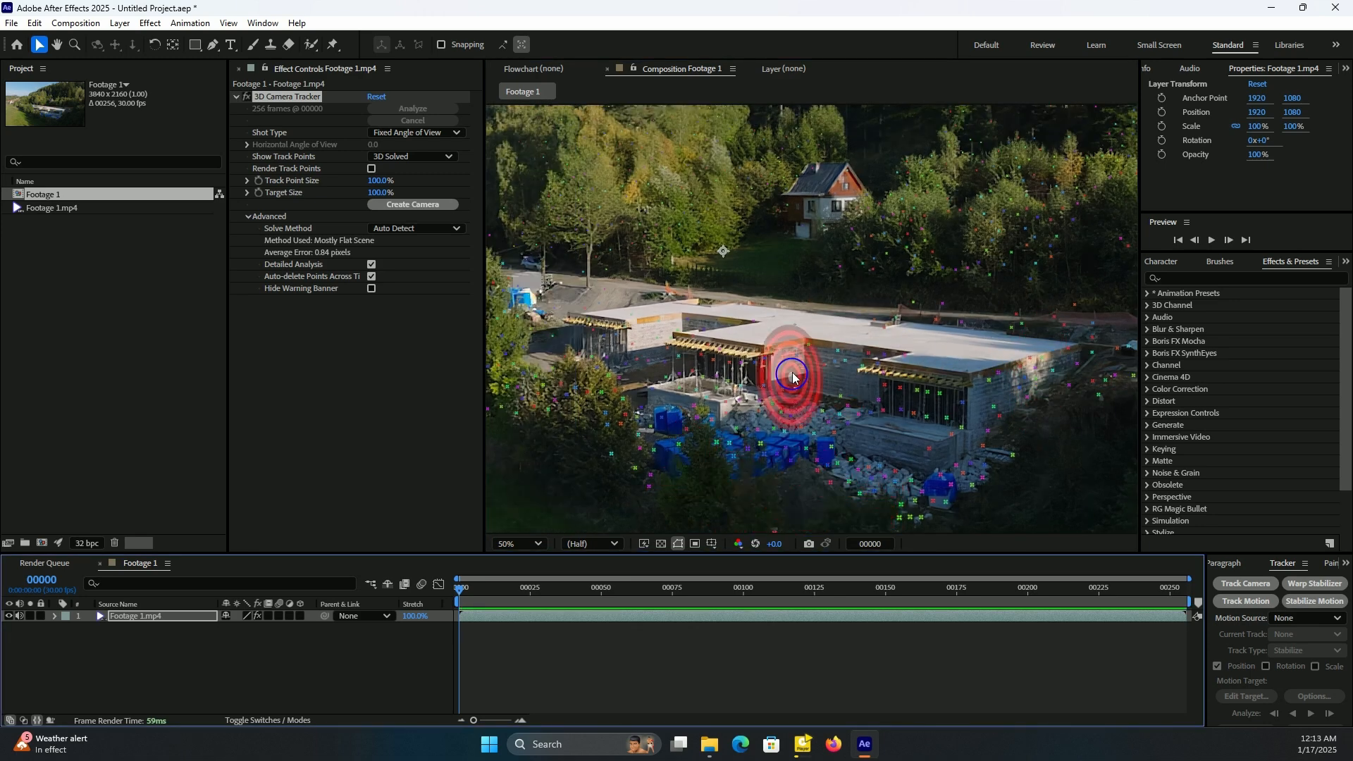
{"action": "right_click", "coordinate": [809, 349]}
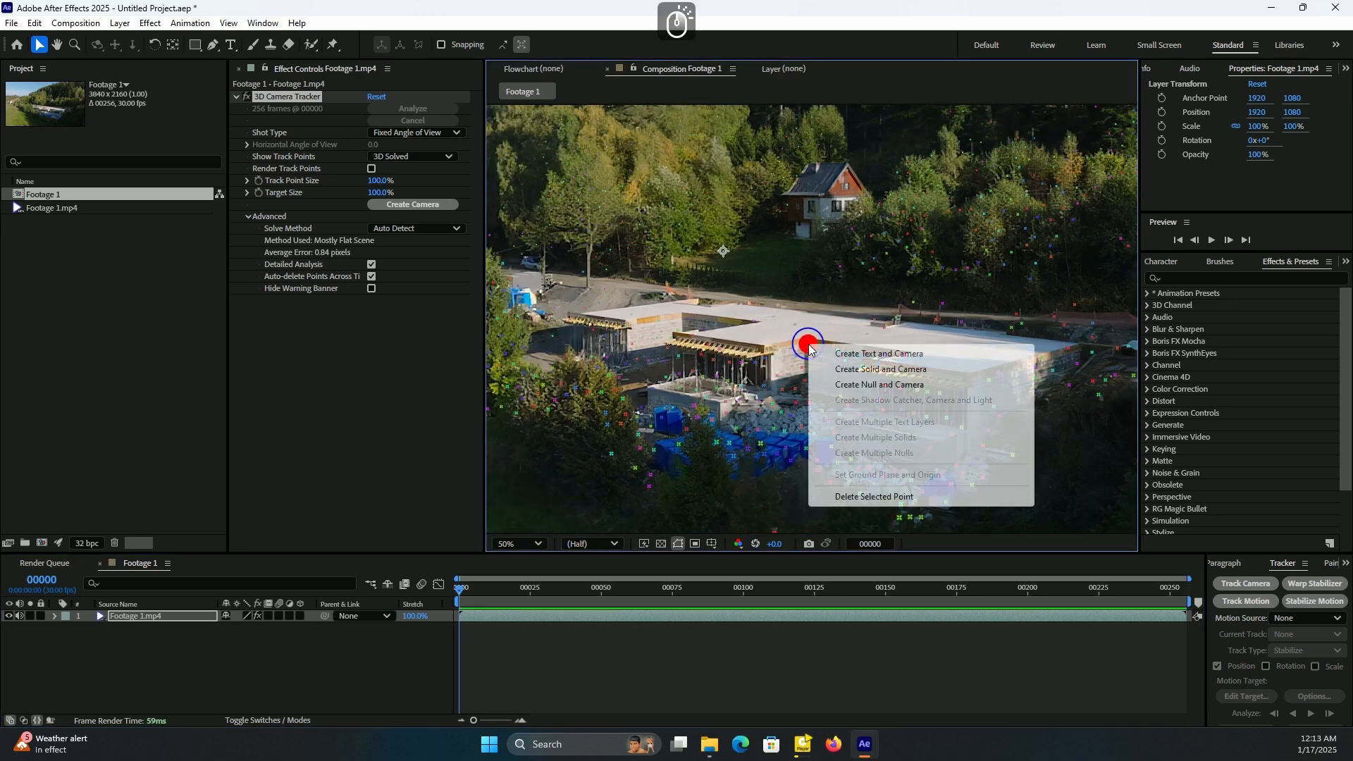
{"action": "left_click", "coordinate": [854, 387]}
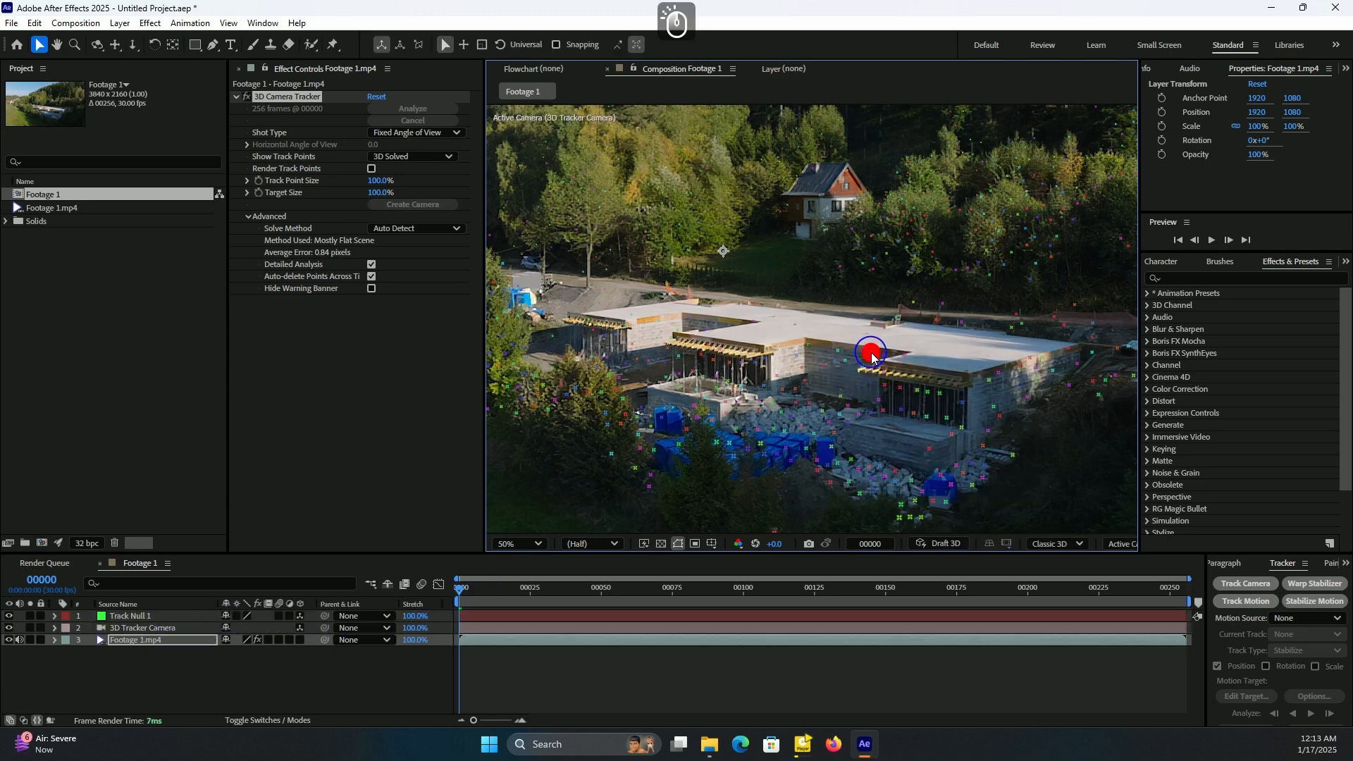
Create additional nulls from track points along the roof slab edge of the building's nearest wing
{"action": "right_click", "coordinate": [872, 357]}
{"action": "left_click", "coordinate": [913, 393]}
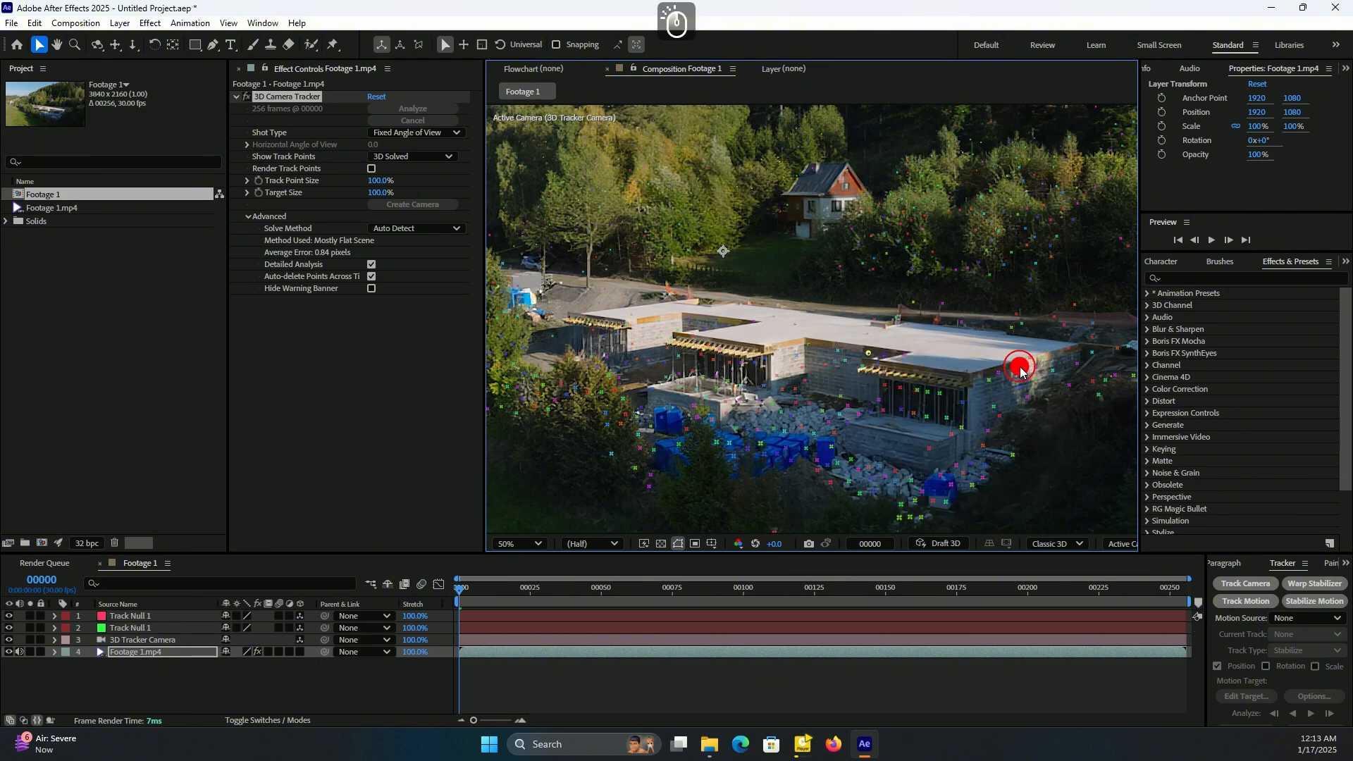
{"action": "right_click", "coordinate": [1021, 372]}
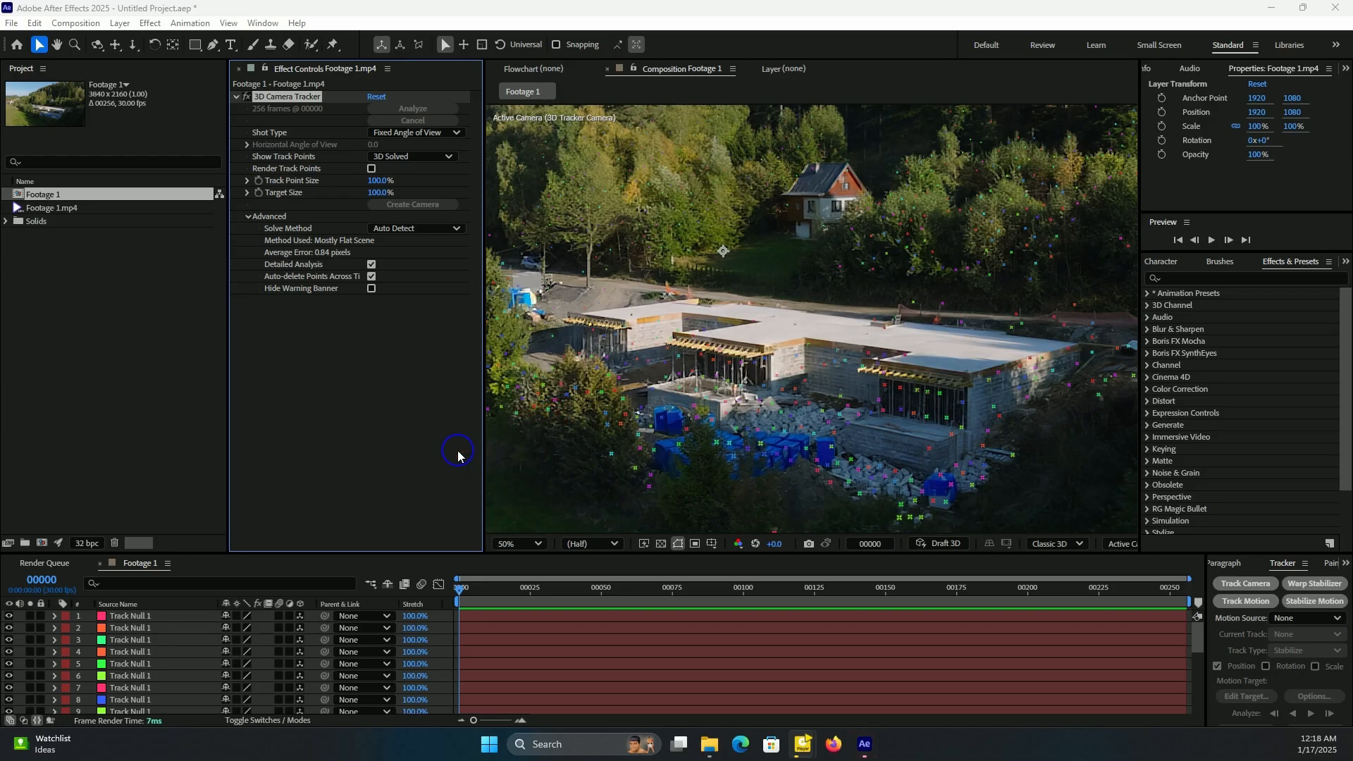
Deselect the tracker effect and scrub through the footage to check how the nulls stick to the building
{"action": "left_click", "coordinate": [372, 407]}
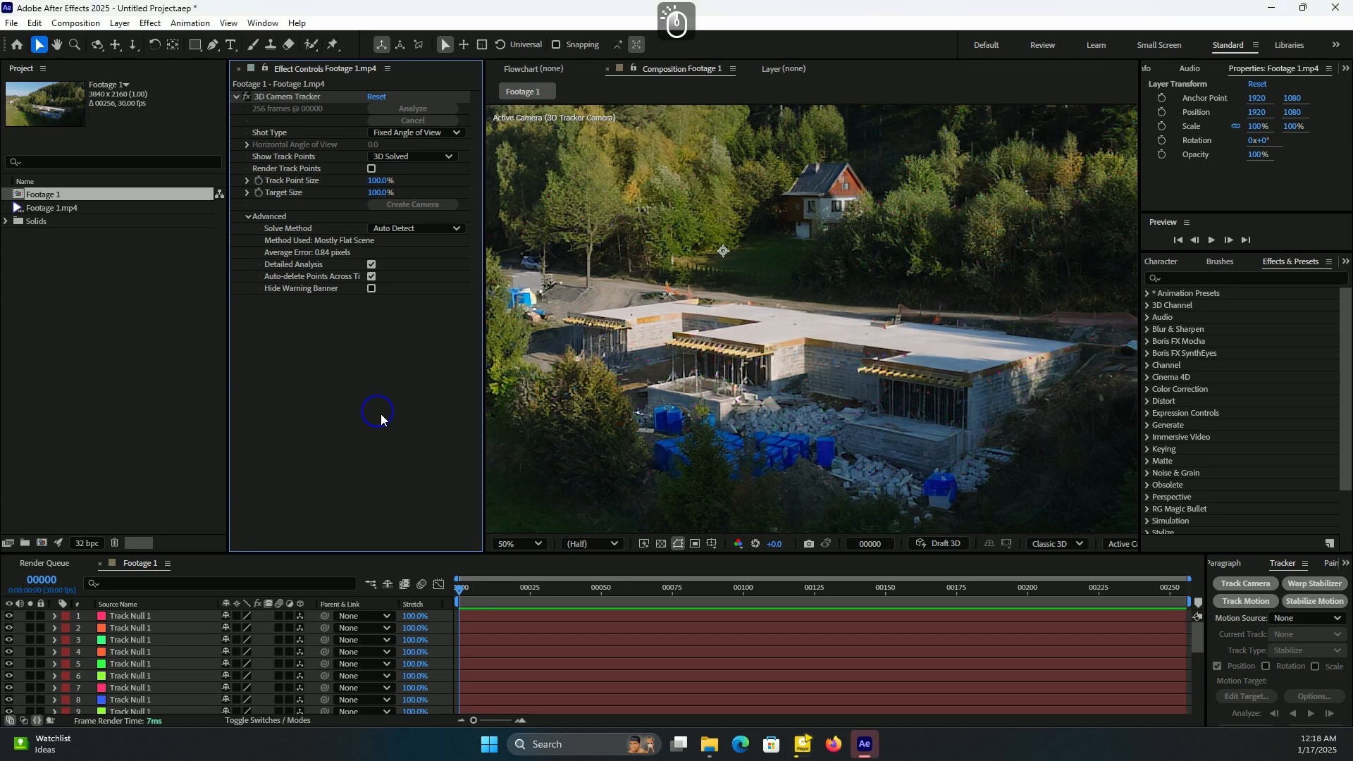
{"action": "left_click", "coordinate": [459, 591]}
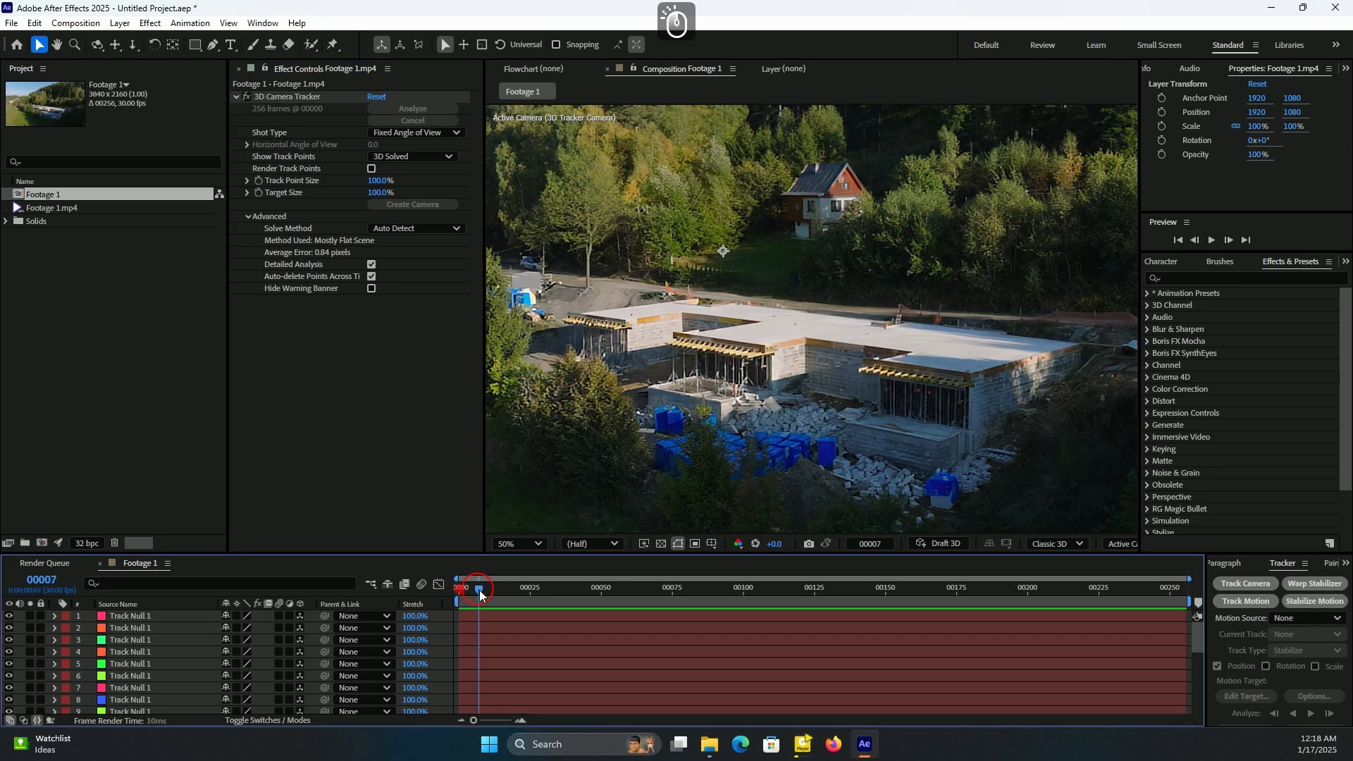
{"action": "left_click_drag", "start_coordinate": [480, 590], "coordinate": [1136, 592]}
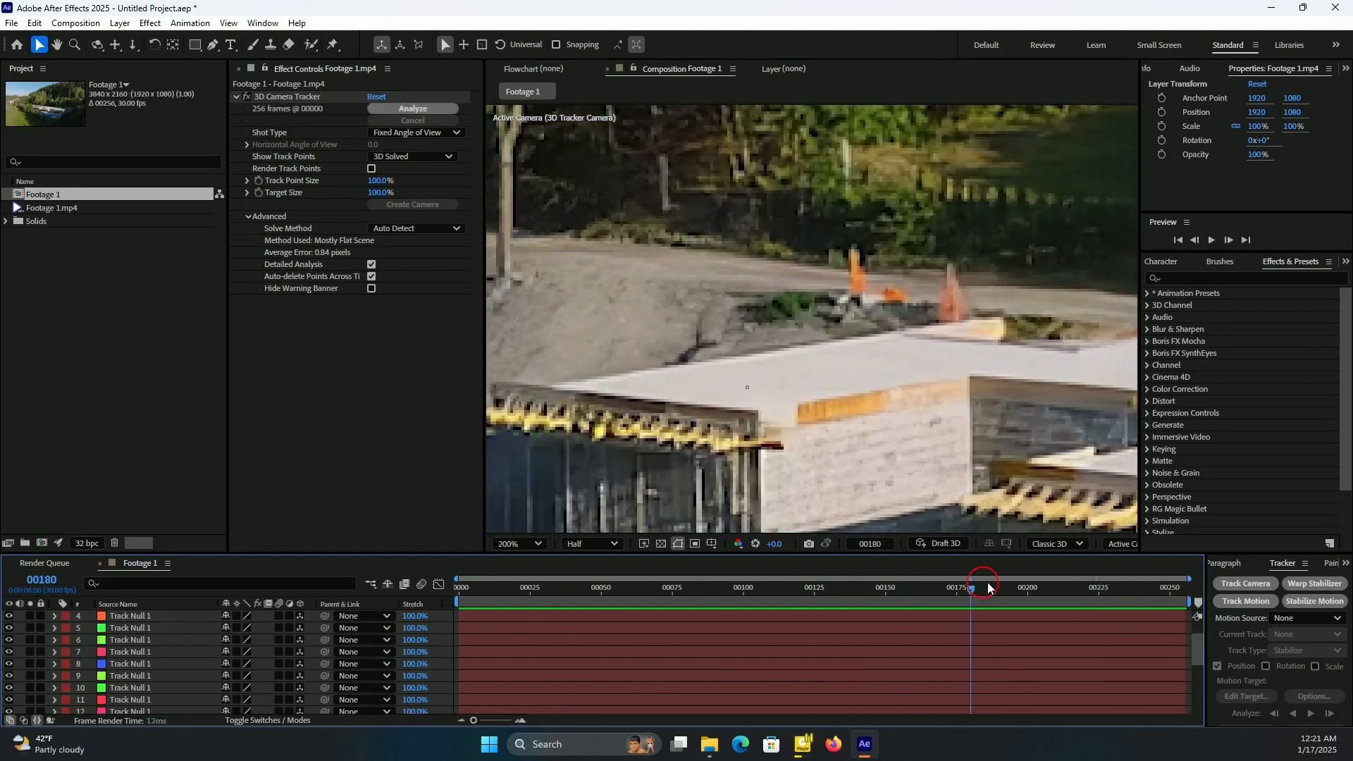
{"action": "left_click_drag", "start_coordinate": [987, 582], "coordinate": [727, 611]}
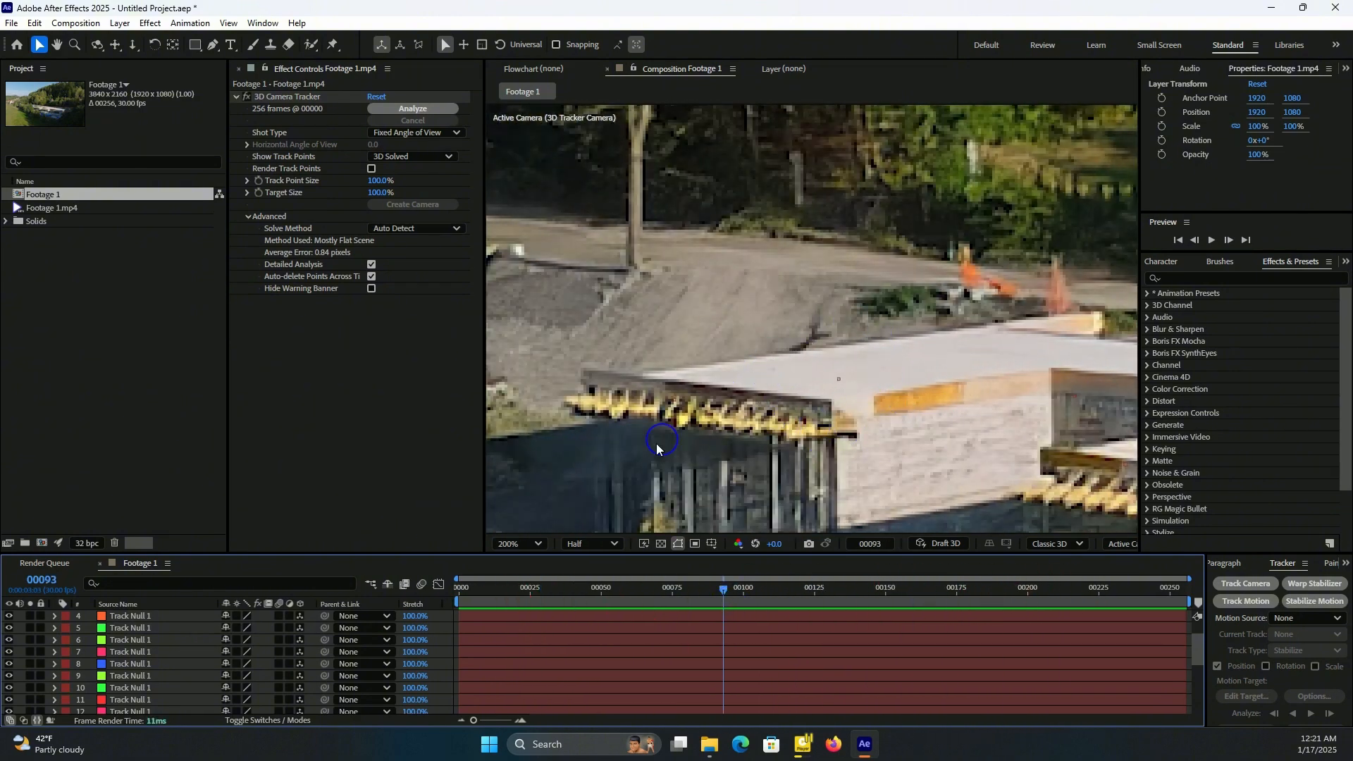
Select the null in front of the nearest wing's opening and scrub to frame 79 to check its tracking
{"action": "left_click", "coordinate": [146, 688]}
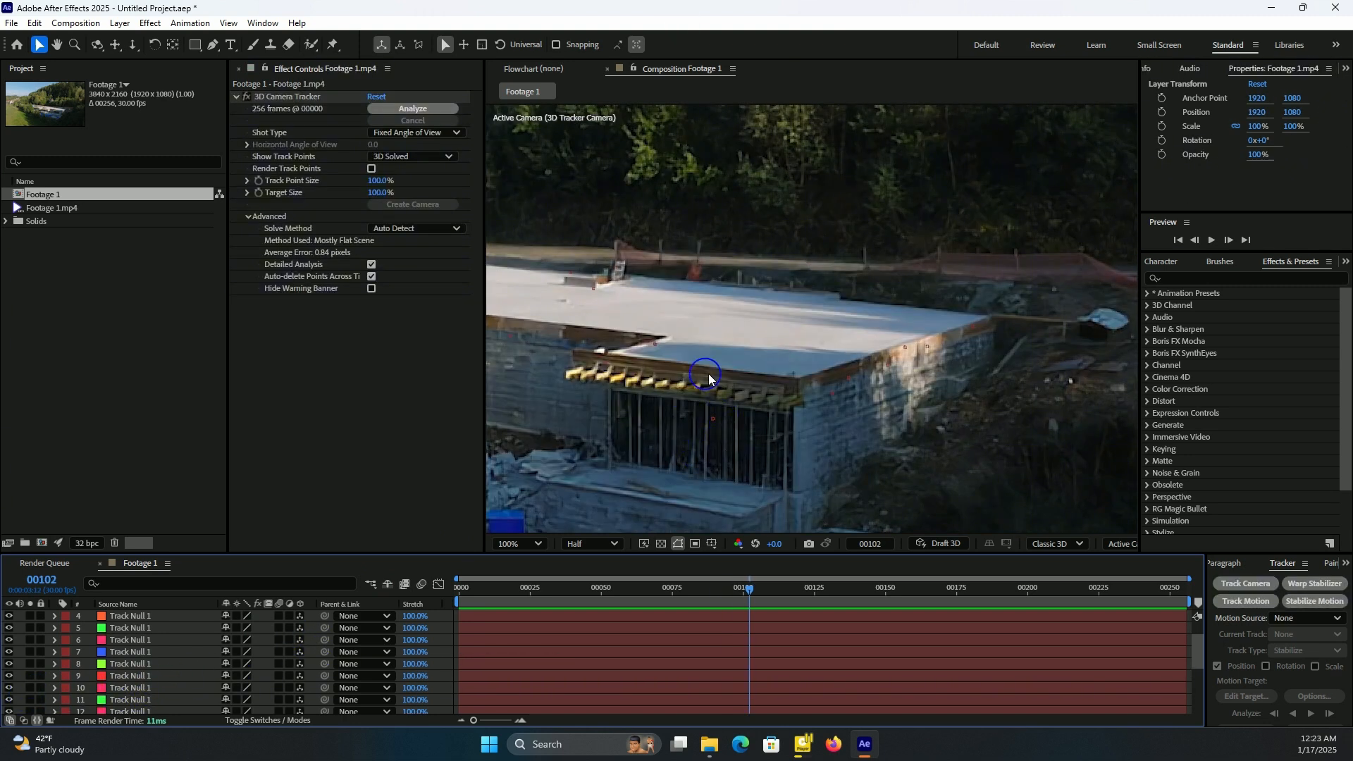
{"action": "left_click", "coordinate": [129, 653]}
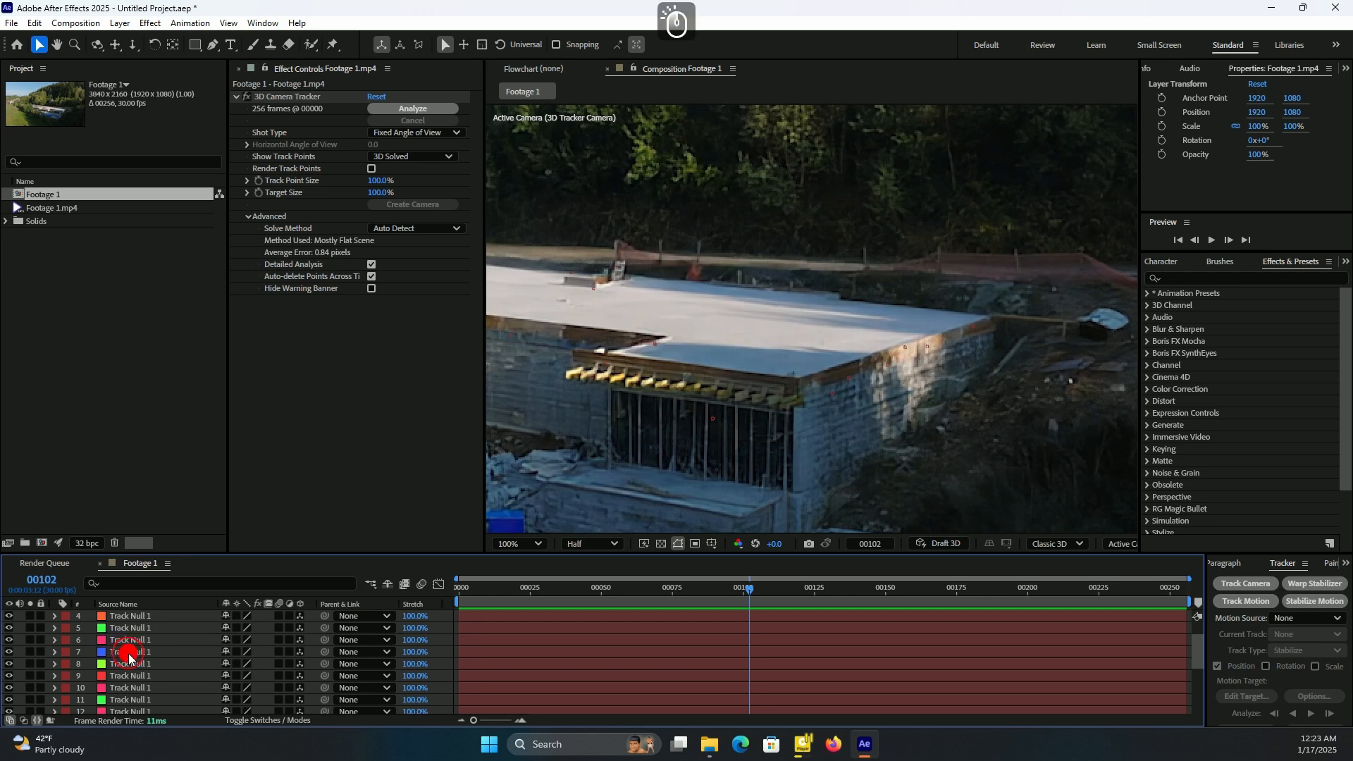
{"action": "left_click", "coordinate": [713, 420]}
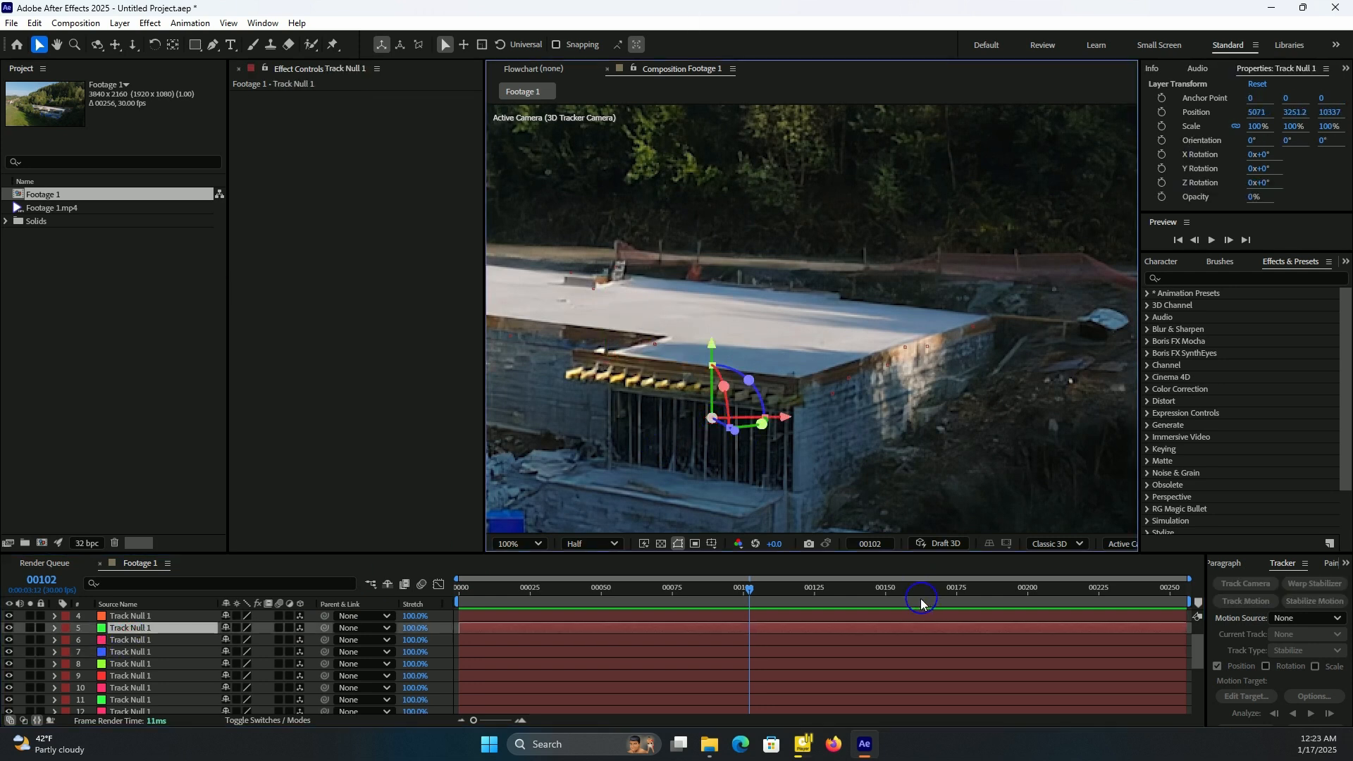
{"action": "left_click_drag", "start_coordinate": [738, 590], "coordinate": [684, 594]}
{"action": "left_click", "coordinate": [712, 463]}
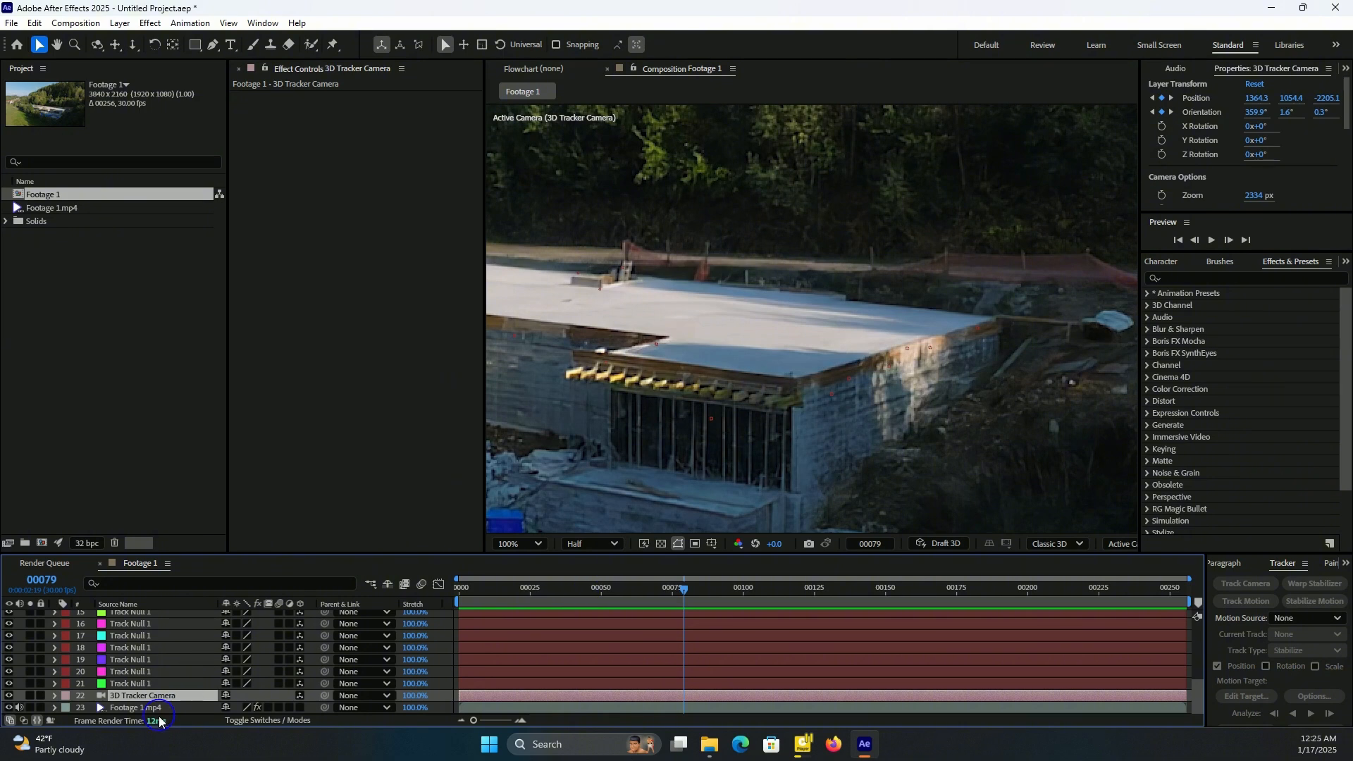
Show the tracker points on Footage 1.mp4 and, at frame 255, create a null from a point on the nearest wing's front roof edge
{"action": "left_click", "coordinate": [159, 709]}
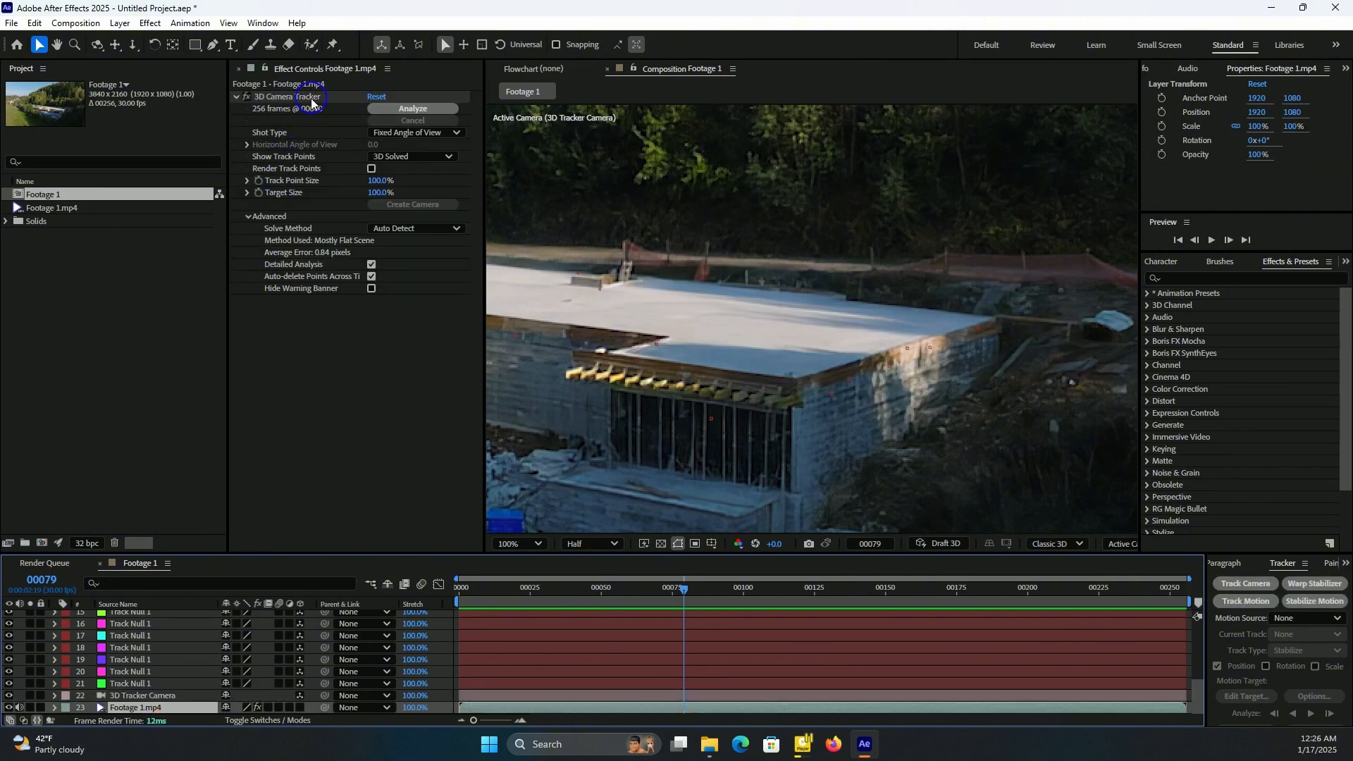
{"action": "left_click", "coordinate": [311, 101]}
{"action": "left_click_drag", "start_coordinate": [684, 594], "coordinate": [800, 605]}
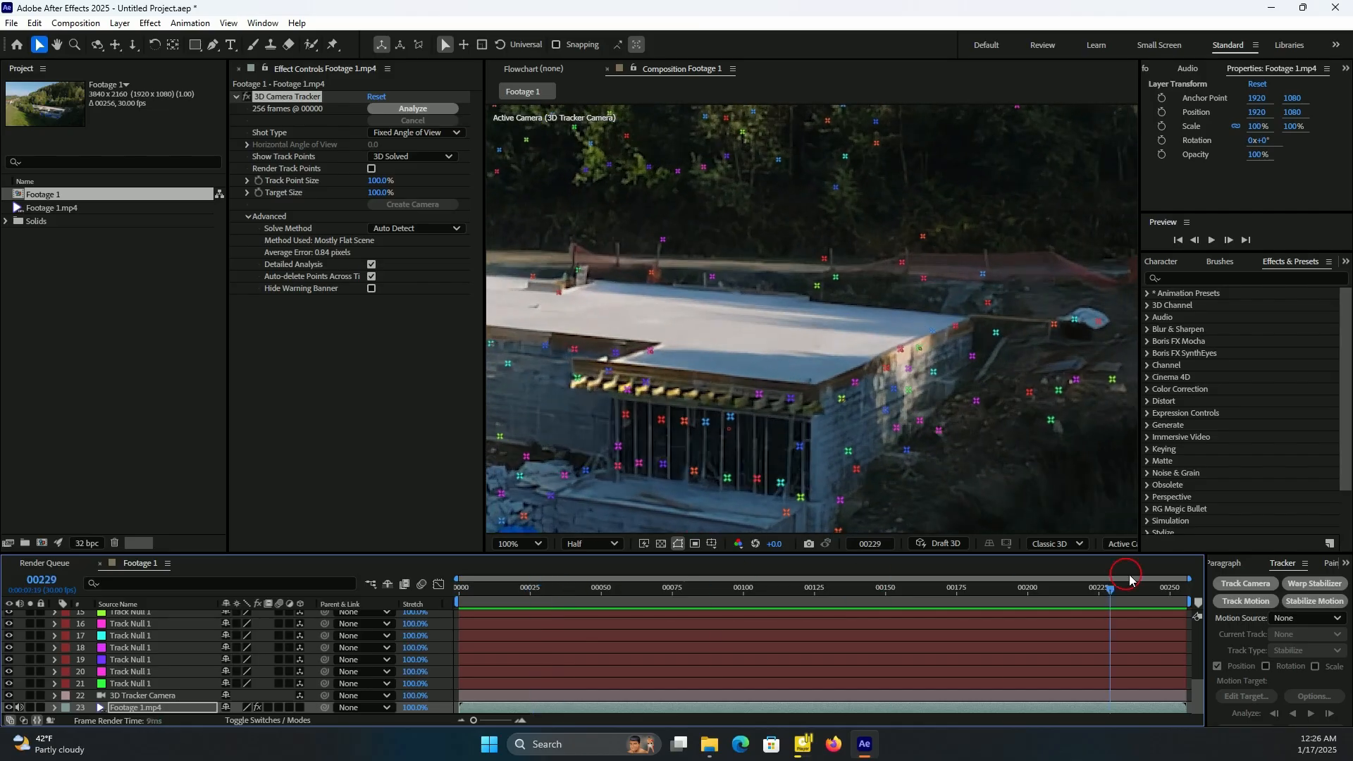
{"action": "left_click", "coordinate": [1244, 584]}
{"action": "mouse_move", "coordinate": [1184, 589]}
{"action": "left_mouse_down"}
{"action": "mouse_move", "coordinate": [909, 625]}
{"action": "mouse_move", "coordinate": [574, 613]}
{"action": "mouse_move", "coordinate": [1183, 596]}
{"action": "left_mouse_up"}
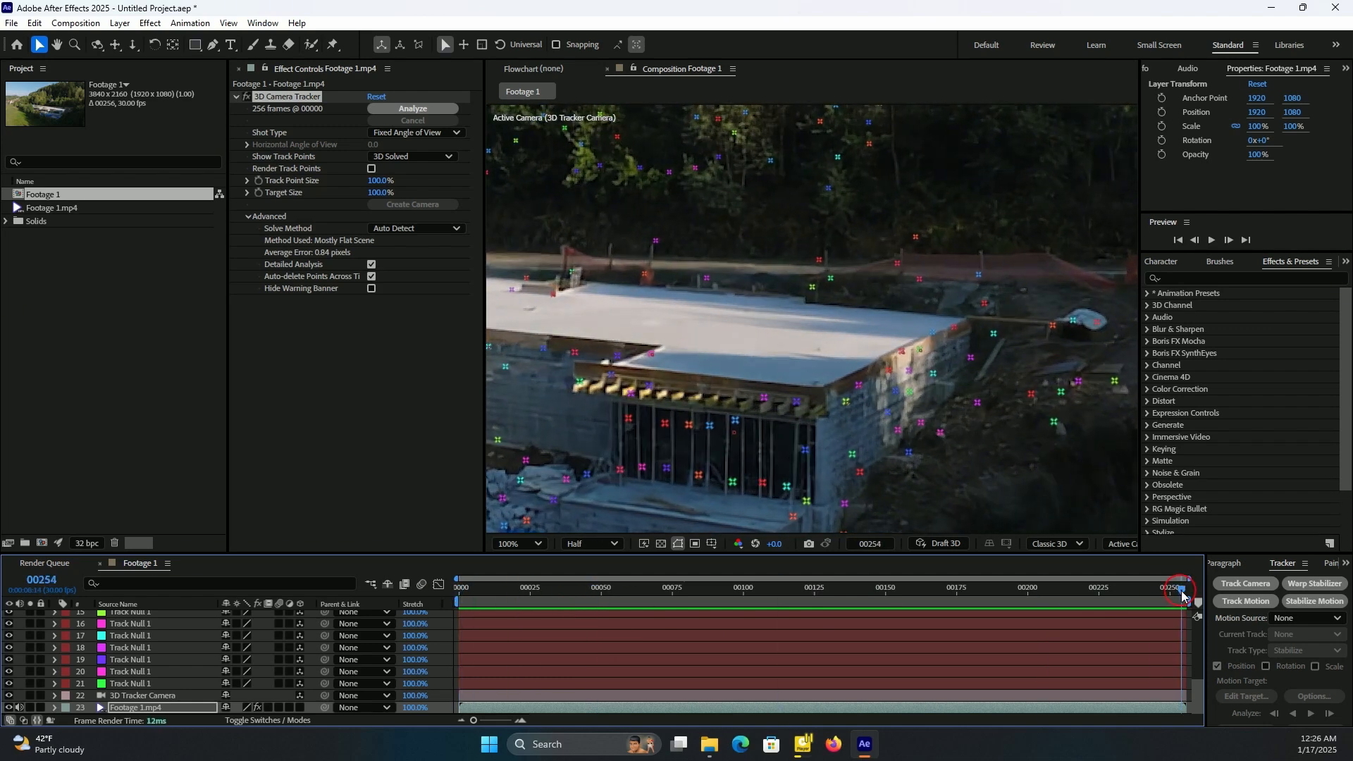
{"action": "left_click", "coordinate": [765, 401]}
{"action": "right_click", "coordinate": [765, 400]}
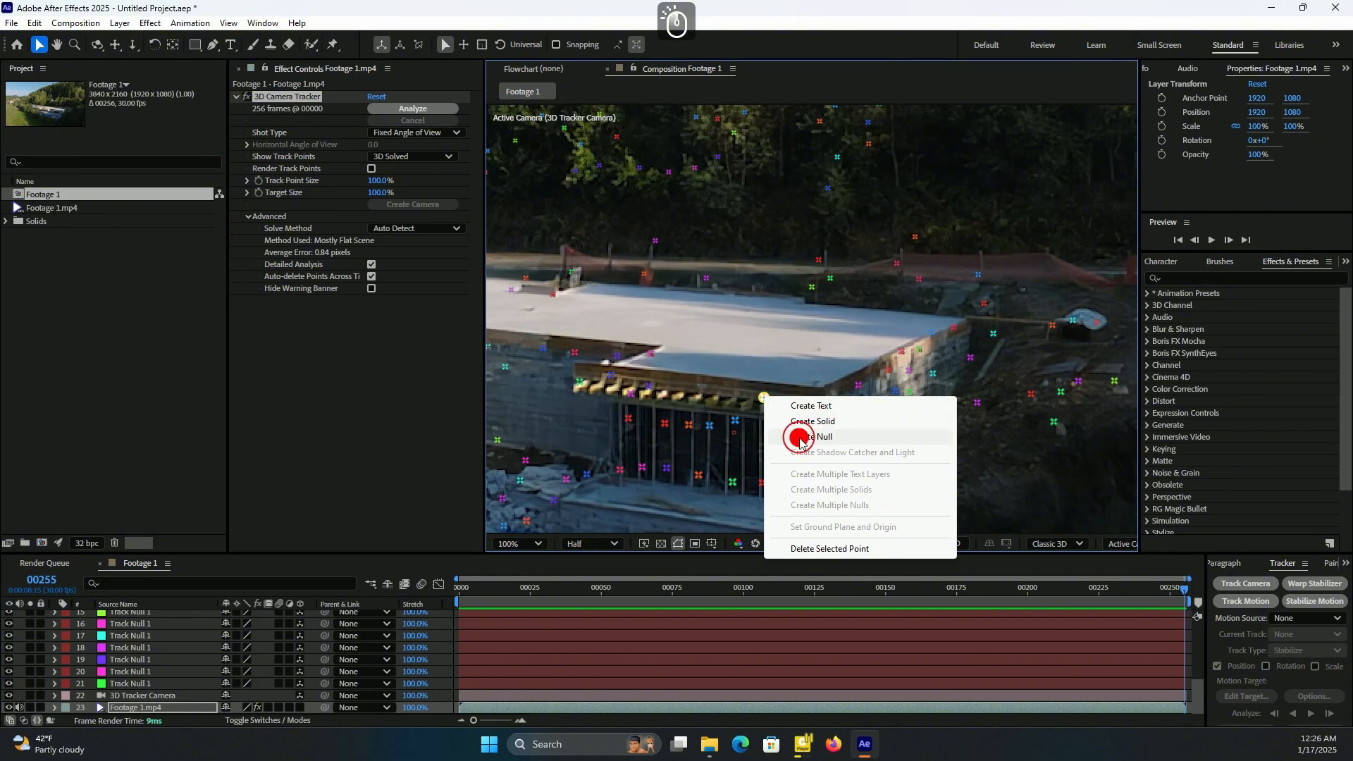
{"action": "left_click", "coordinate": [801, 440]}
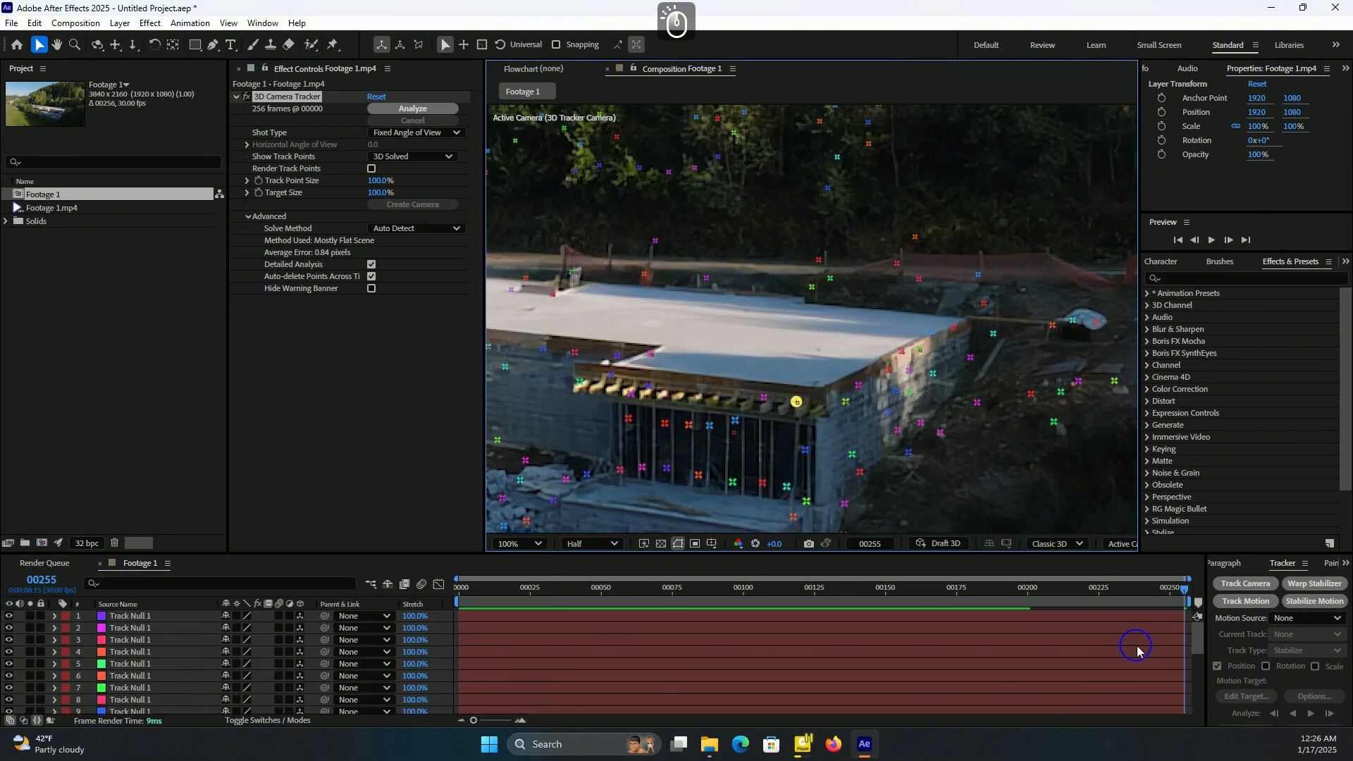
{"action": "left_click_drag", "start_coordinate": [1184, 589], "coordinate": [1021, 597]}
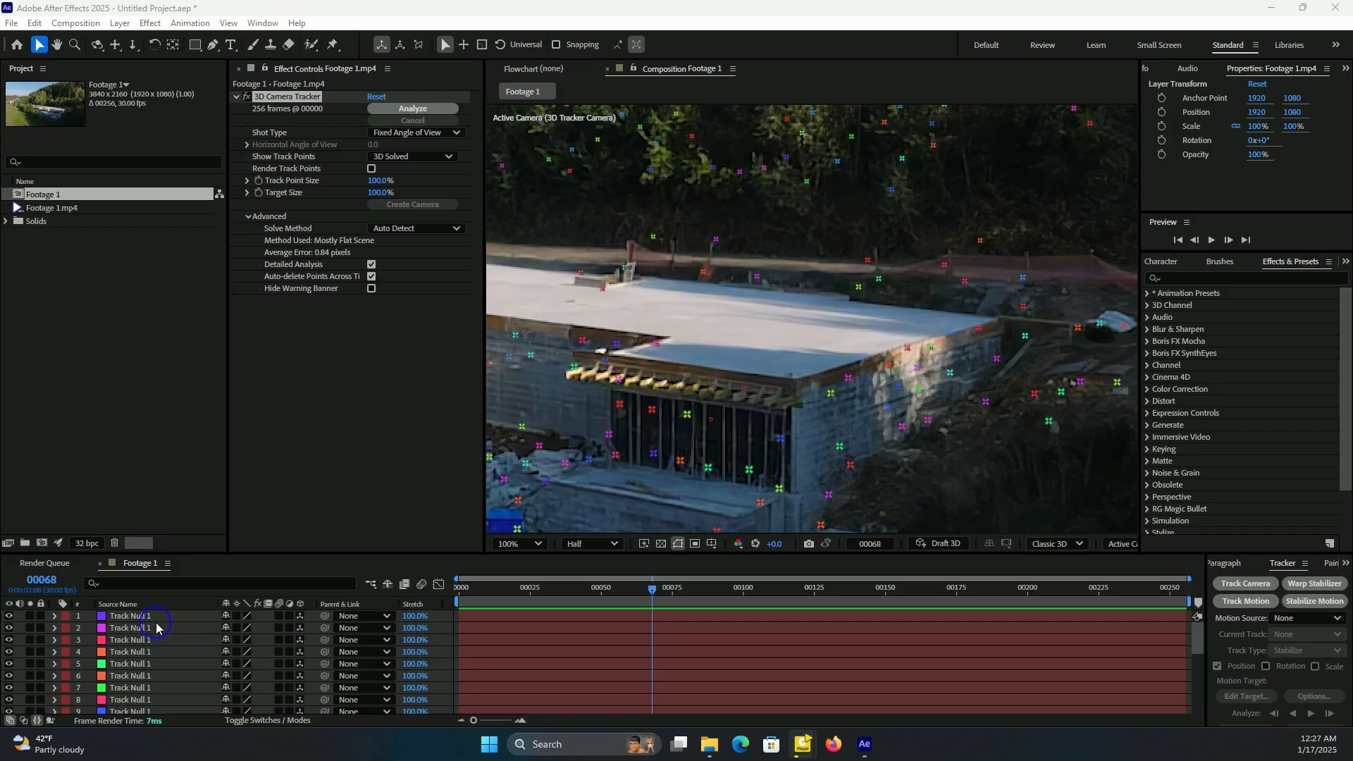
Select all the track null layers together with the 3D Tracker Camera layer
{"action": "left_click", "coordinate": [151, 613]}
{"action": "scroll", "coordinate": [162, 656], "scroll_direction": "down", "scroll_amount": 5}
{"action": "left_click", "coordinate": [151, 704], "text": "shift"}
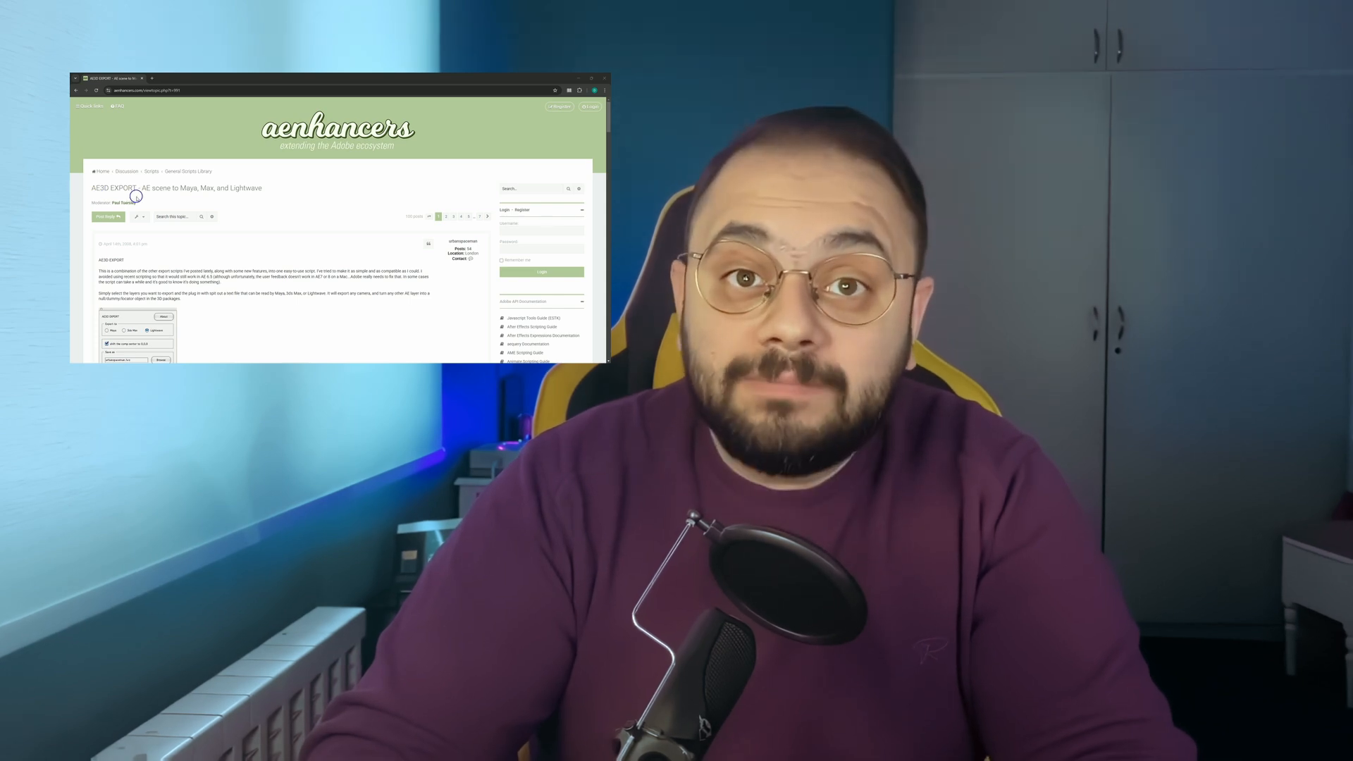
Switch to the AE3D EXPORT forum post in the browser and save the linked script file
{"action": "scroll", "coordinate": [280, 271], "scroll_direction": "down", "scroll_amount": 3}
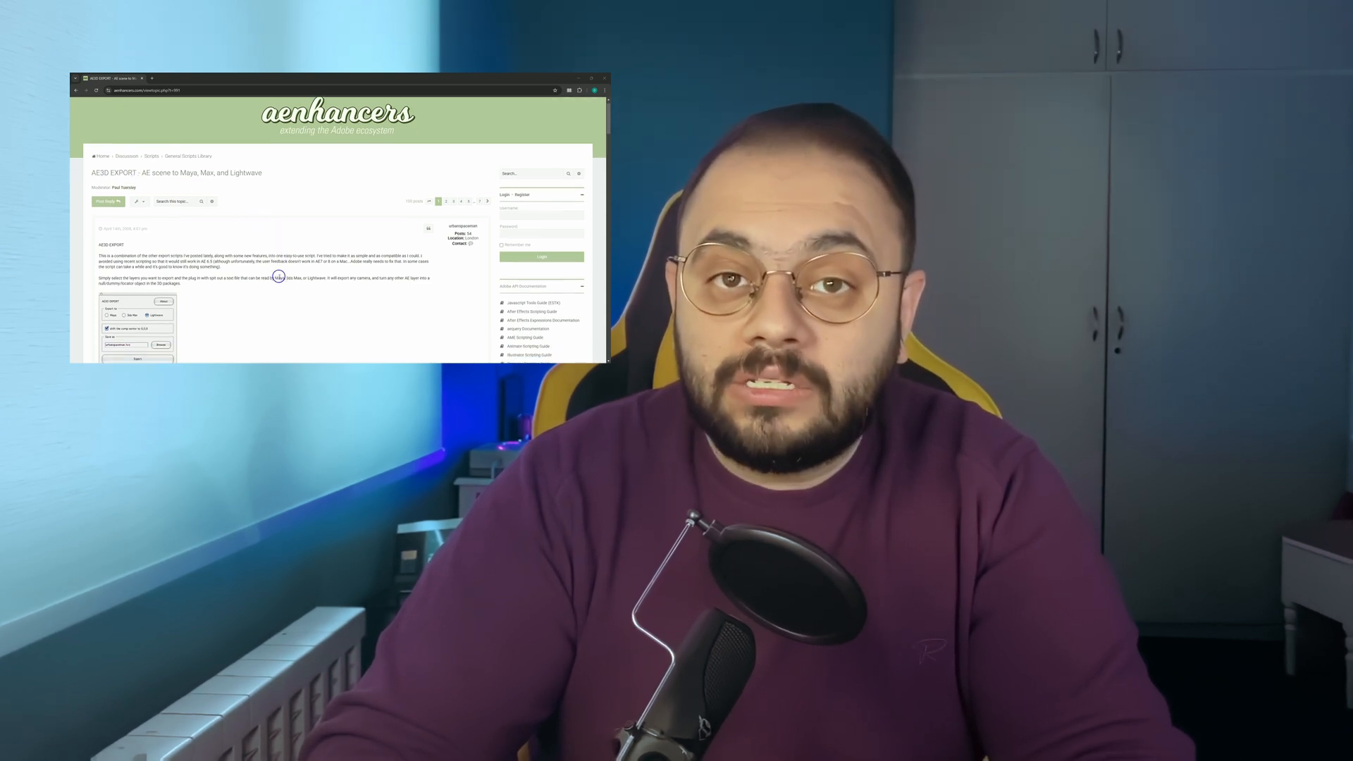
{"action": "scroll", "coordinate": [278, 277], "scroll_direction": "down", "scroll_amount": 1}
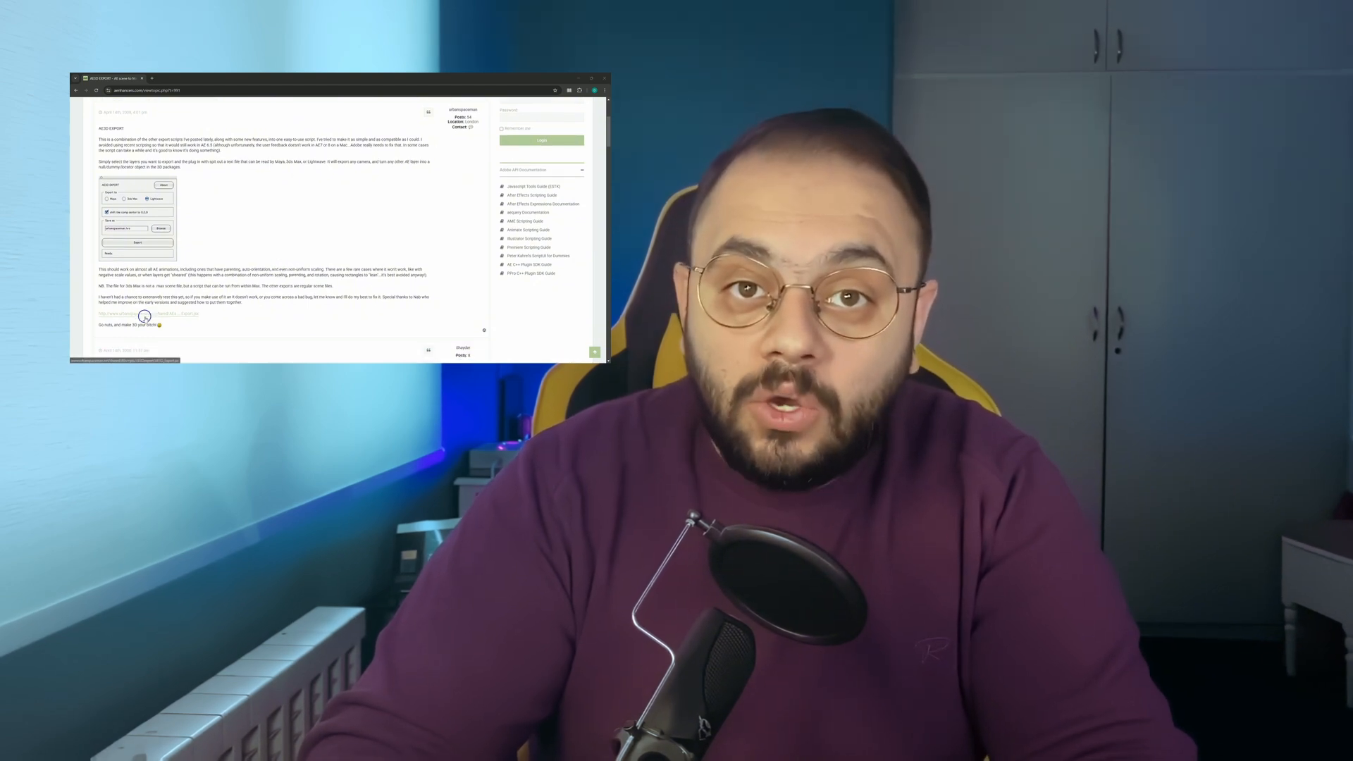
{"action": "right_click", "coordinate": [145, 313]}
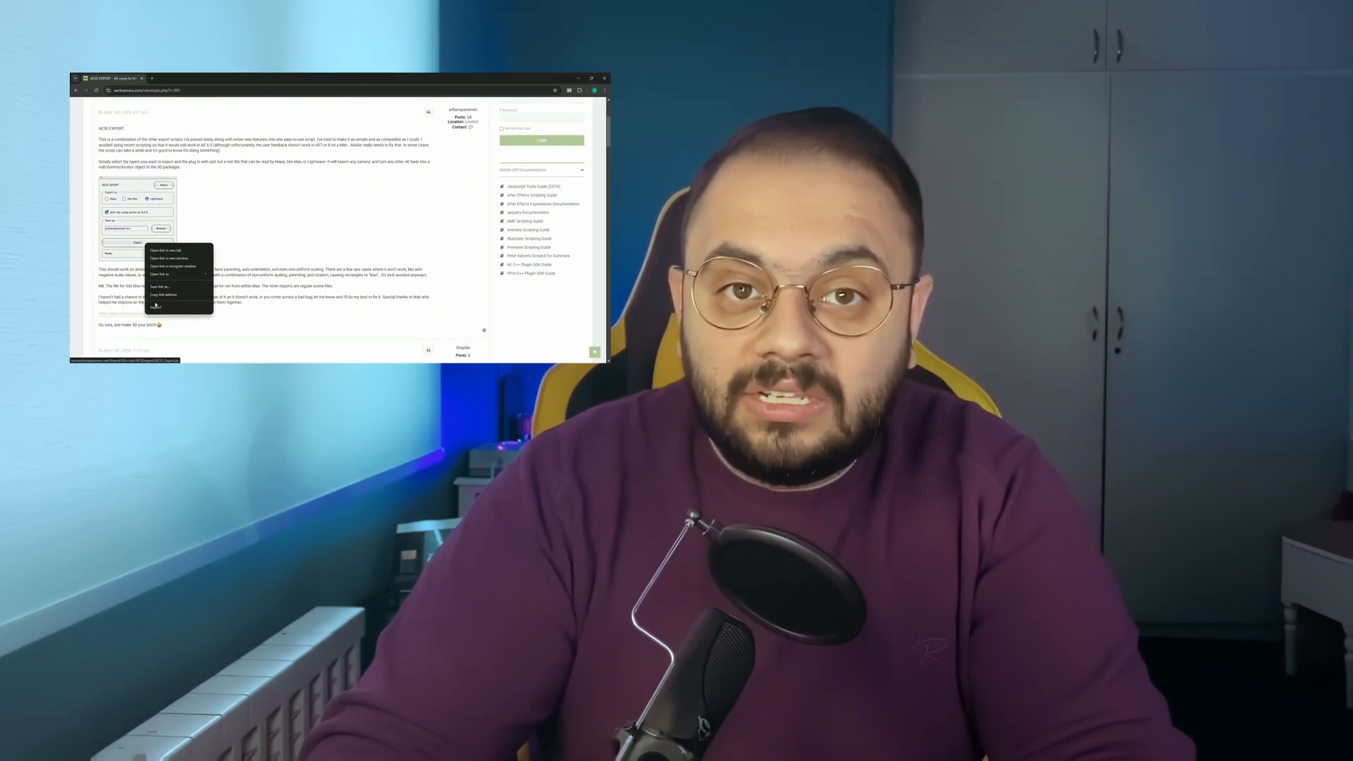
{"action": "left_click", "coordinate": [161, 287]}
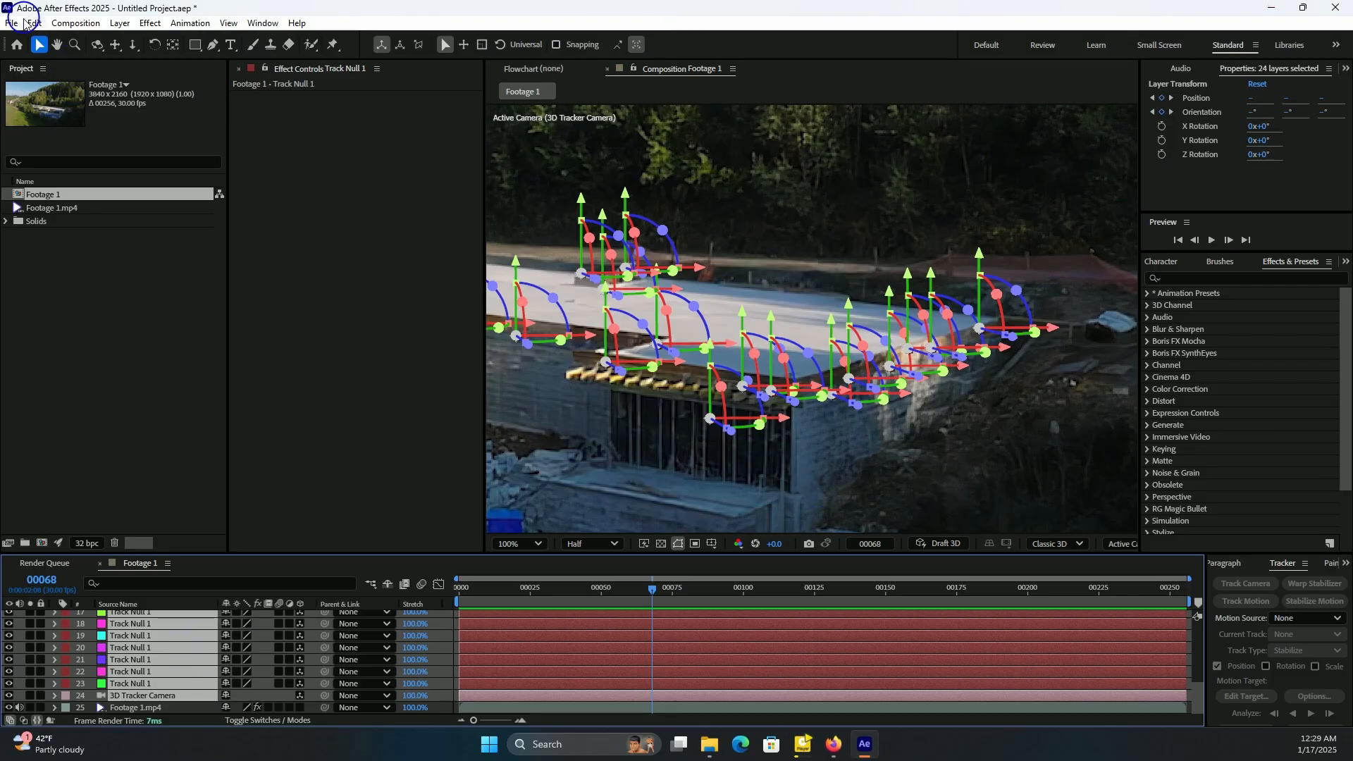
Switch to After Effects and run the AE3D_Export.jsx script from the Scripts folder on the selected layers
{"action": "left_click", "coordinate": [24, 22]}
{"action": "left_click", "coordinate": [65, 419]}
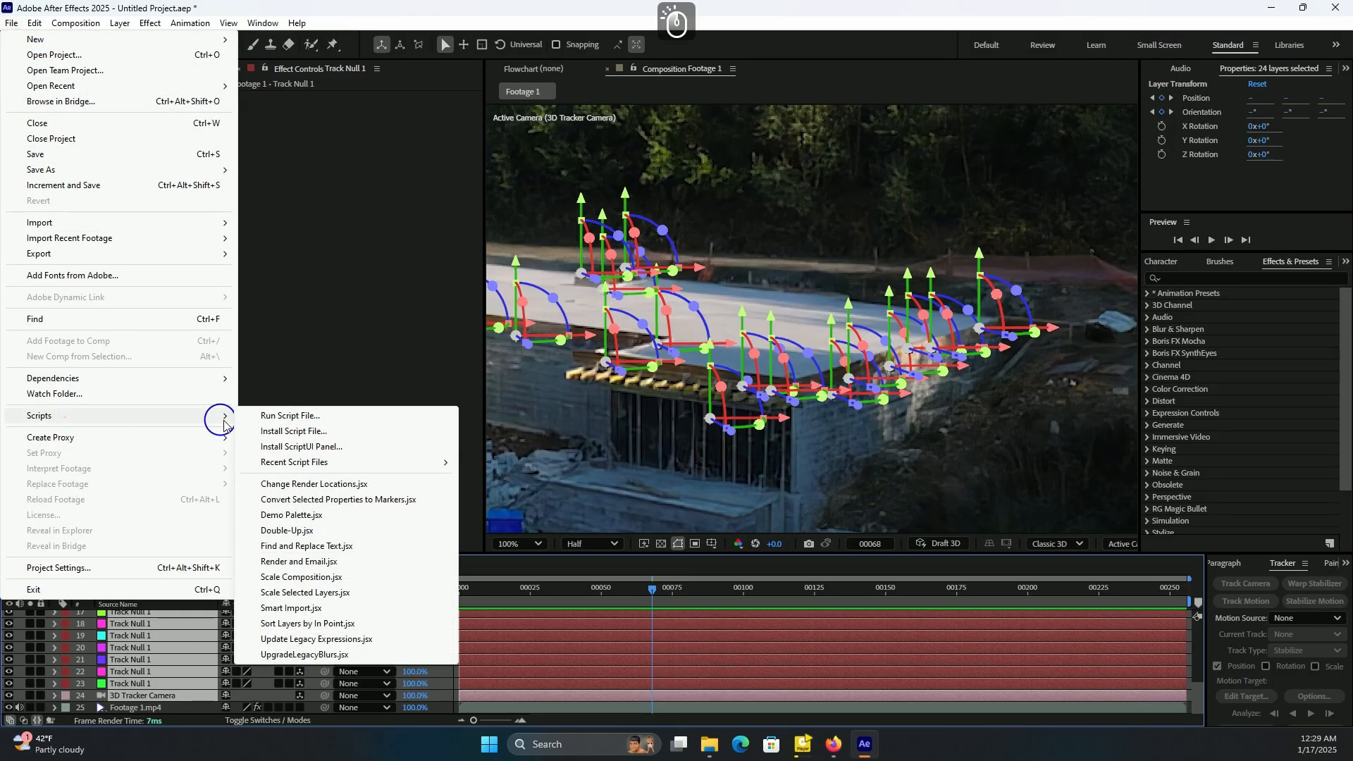
{"action": "left_click", "coordinate": [290, 415]}
{"action": "left_click", "coordinate": [284, 168]}
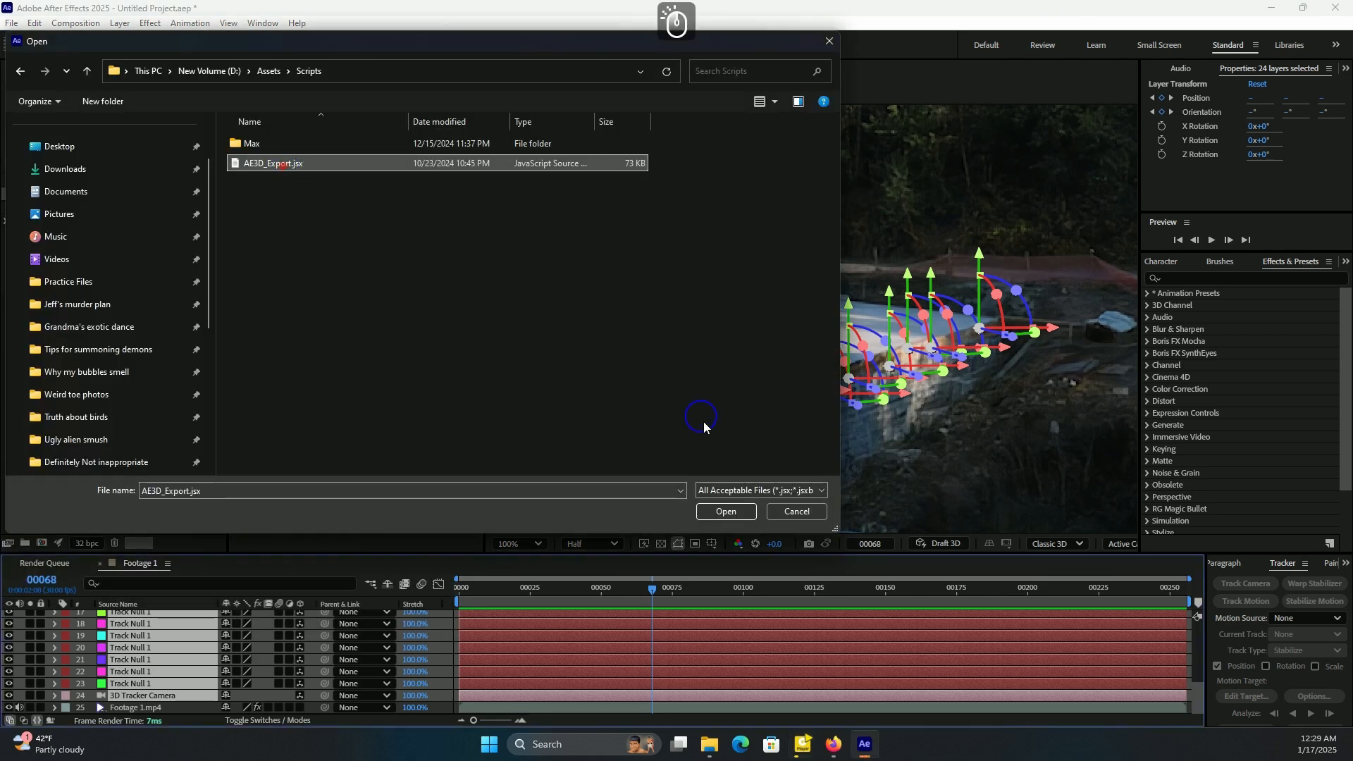
{"action": "left_click", "coordinate": [725, 512]}
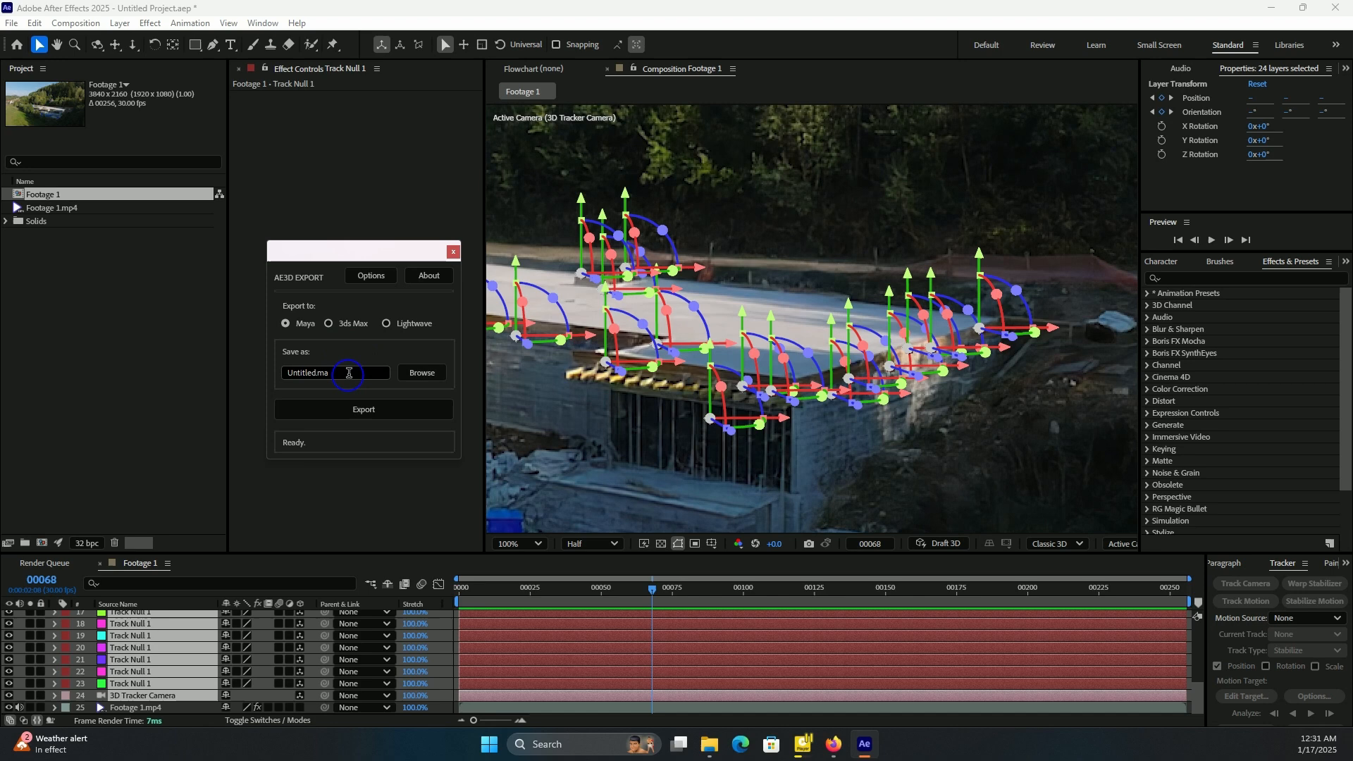
Name the AE3D export file Camera Tracking and choose 3ds Max as the export format
{"action": "double_click", "coordinate": [350, 373]}
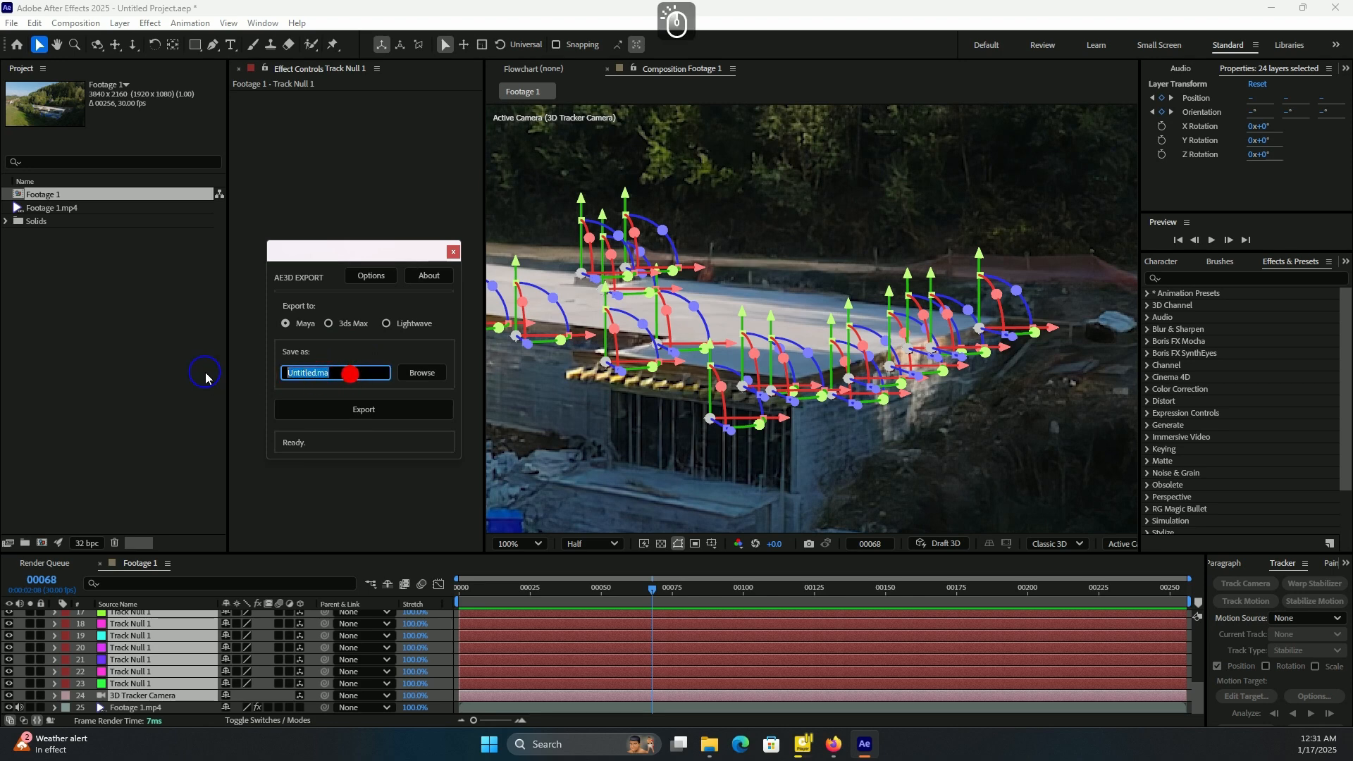
{"action": "type", "text": "Camera"}
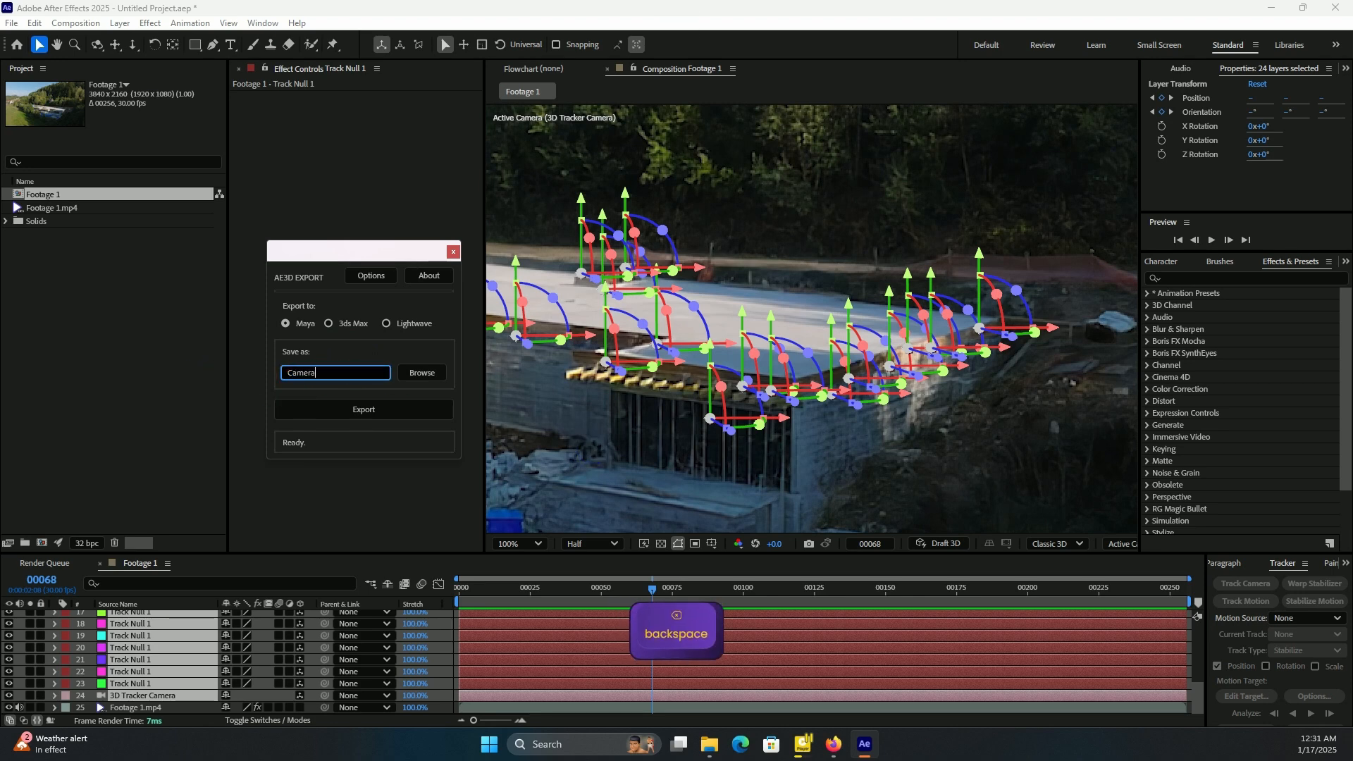
{"action": "type", "text": " Tracking"}
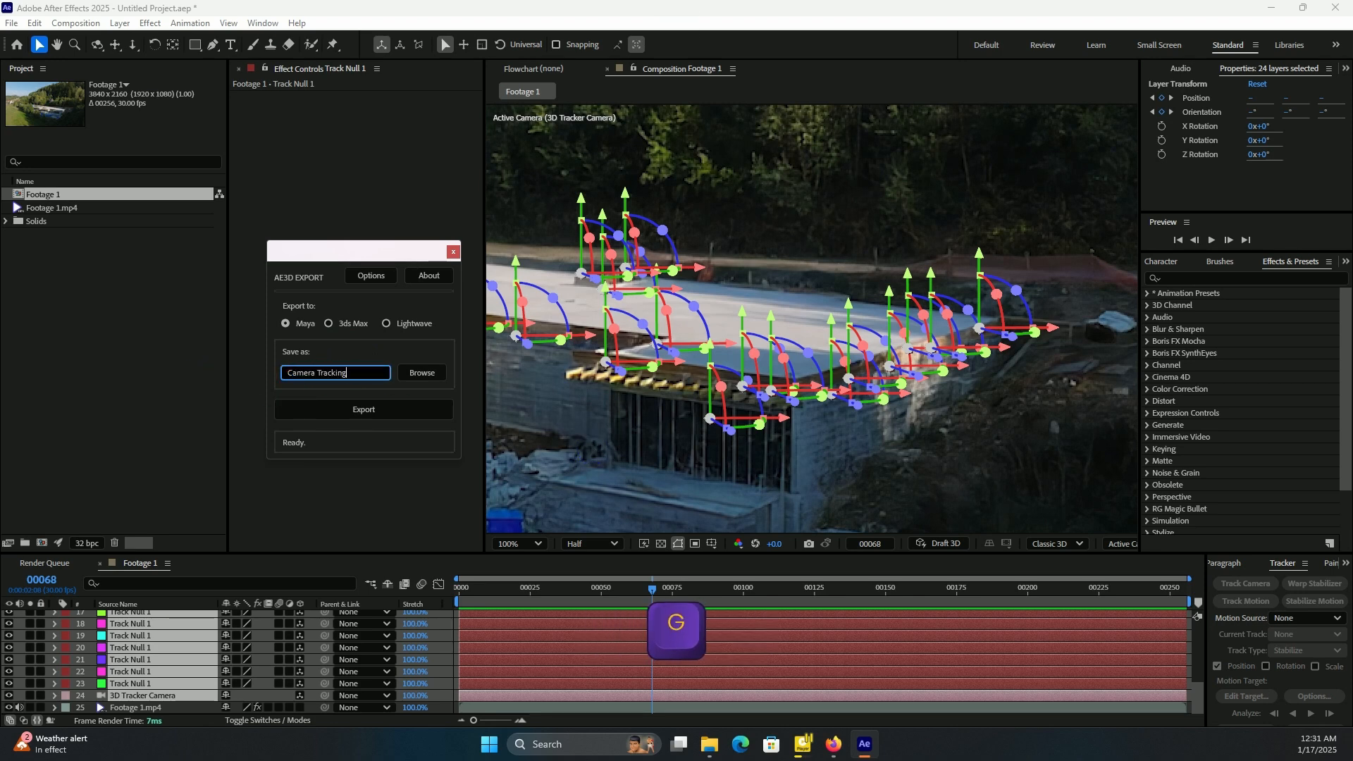
{"action": "left_click", "coordinate": [329, 323]}
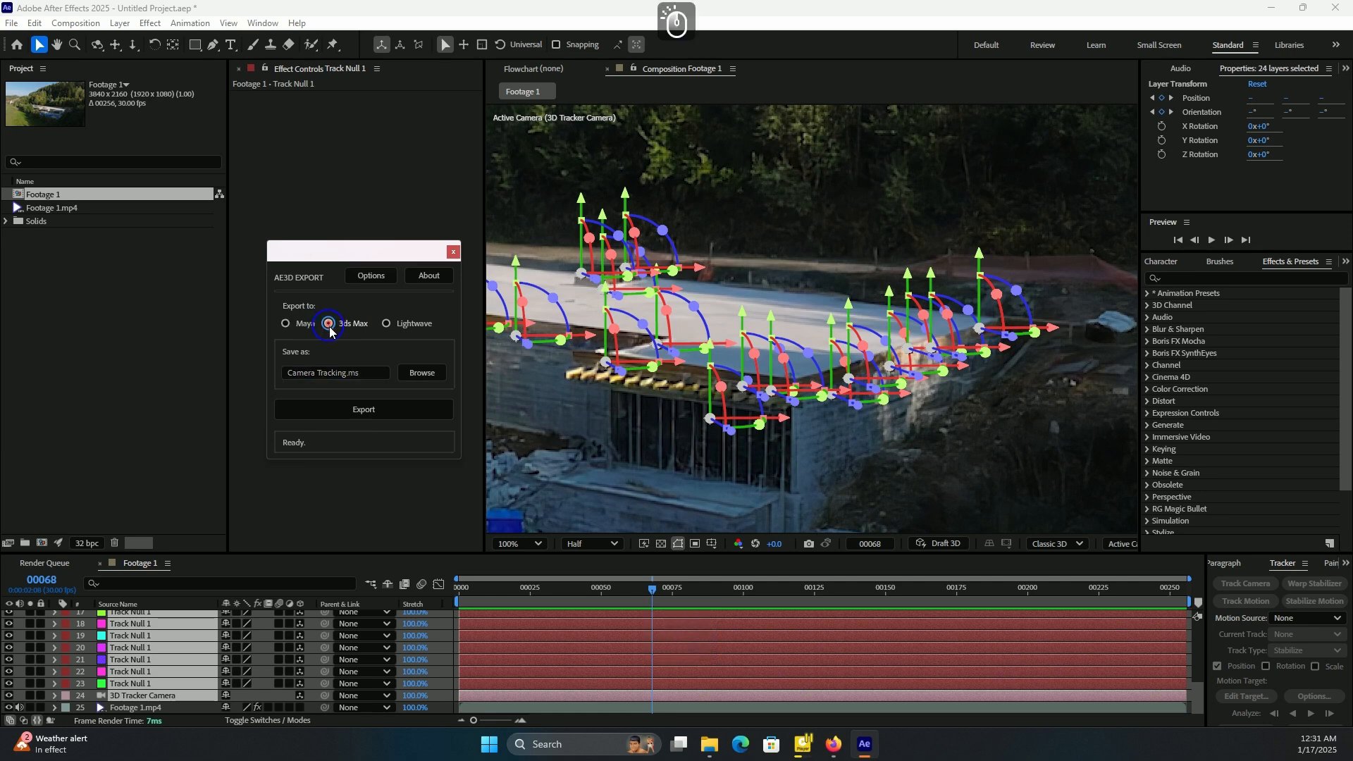
Set the AE3D export world scale to 1 : 10, then export the selected camera and nulls and close the script window
{"action": "left_click", "coordinate": [373, 276]}
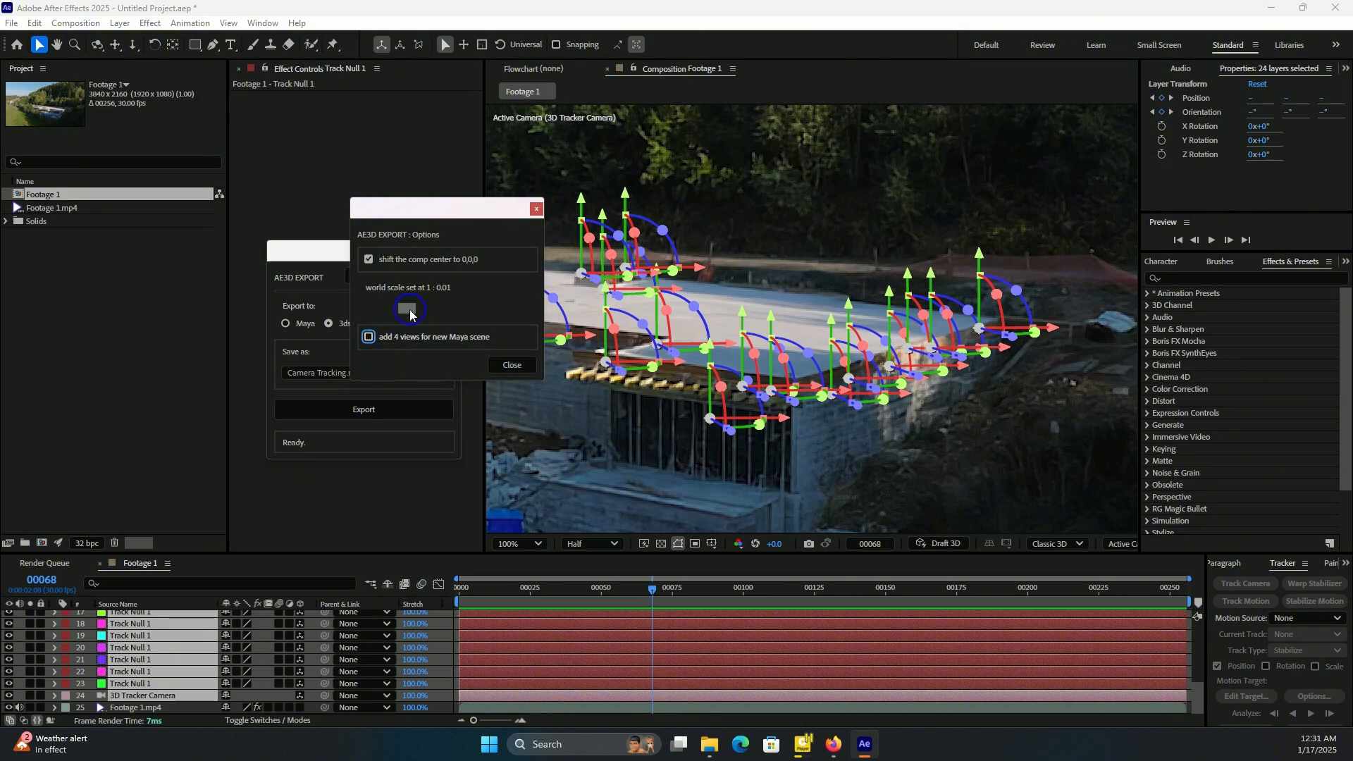
{"action": "left_click", "coordinate": [420, 314]}
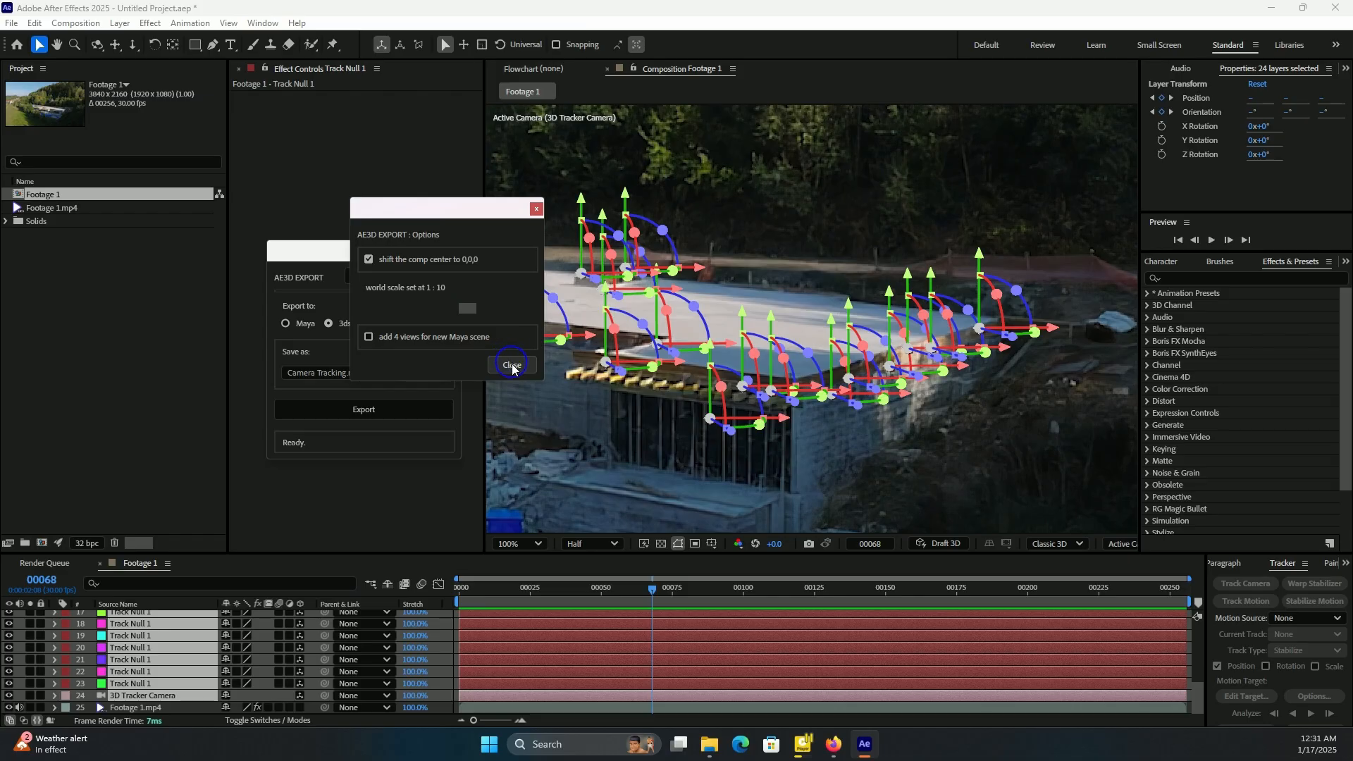
{"action": "left_click", "coordinate": [512, 365]}
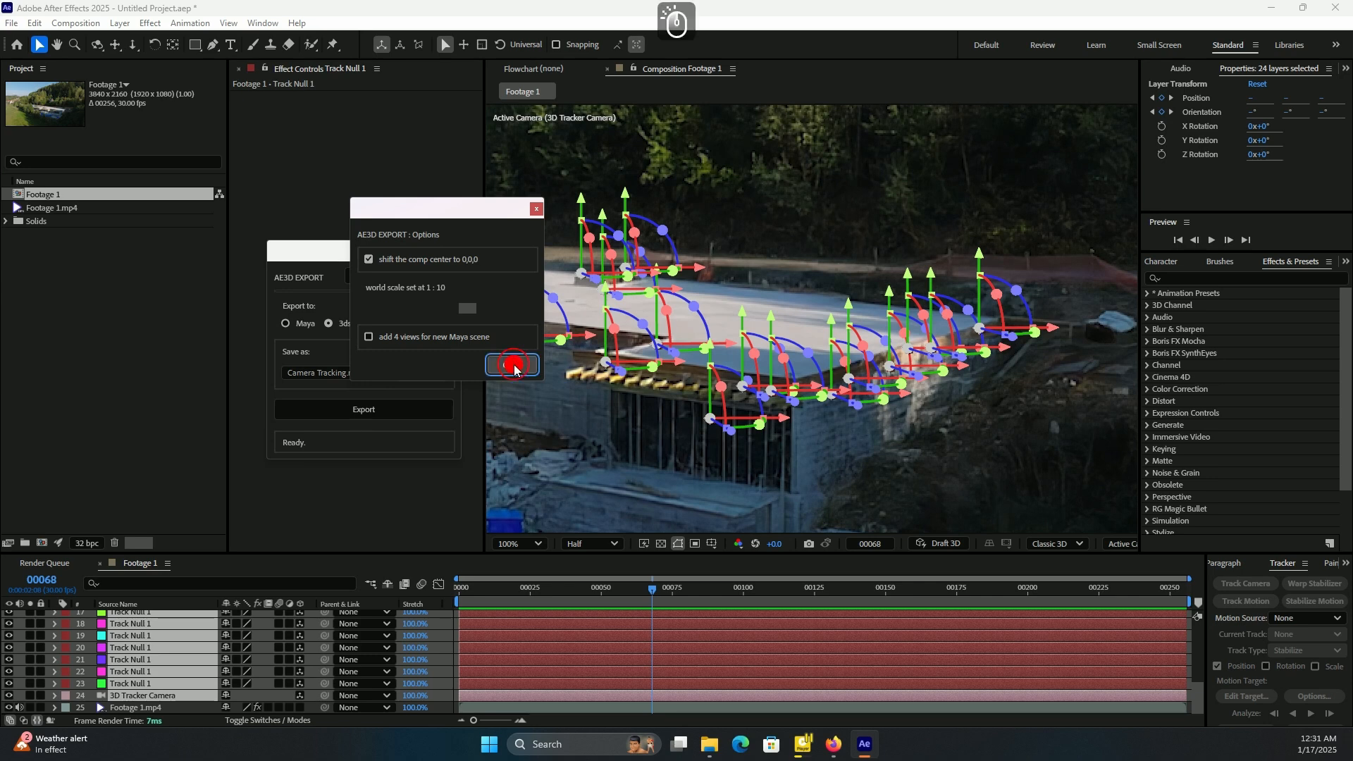
{"action": "left_click", "coordinate": [375, 411]}
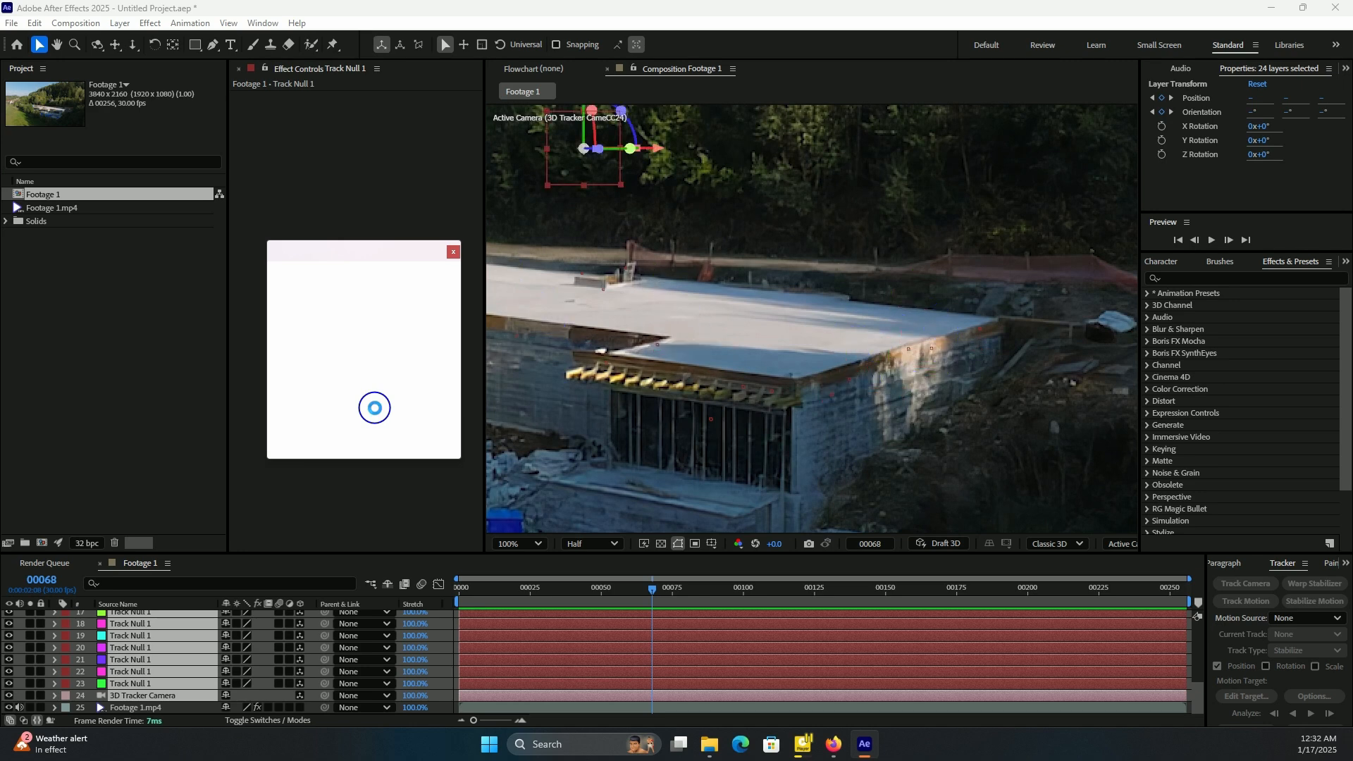
{"action": "left_click", "coordinate": [453, 251]}
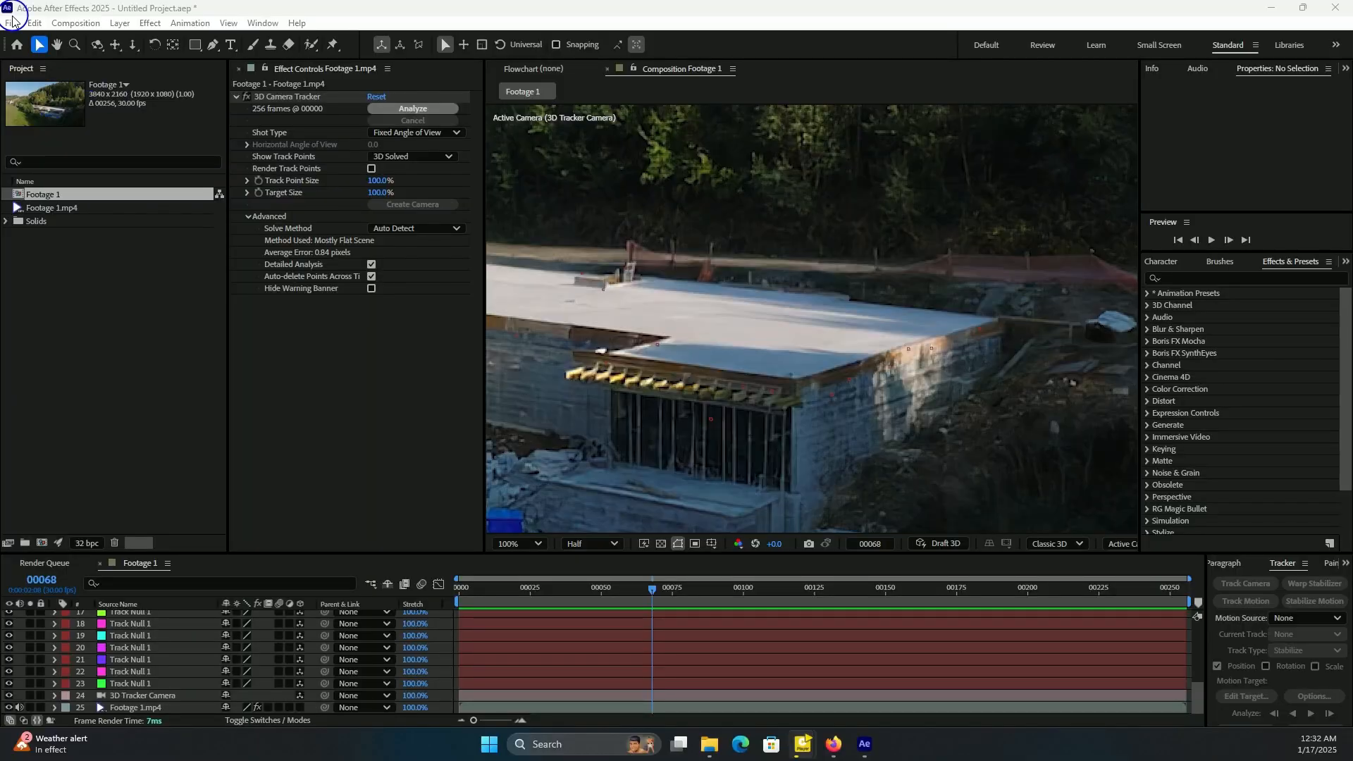
Add the Footage 1 composition to the render queue and show the queue
{"action": "left_click", "coordinate": [11, 22]}
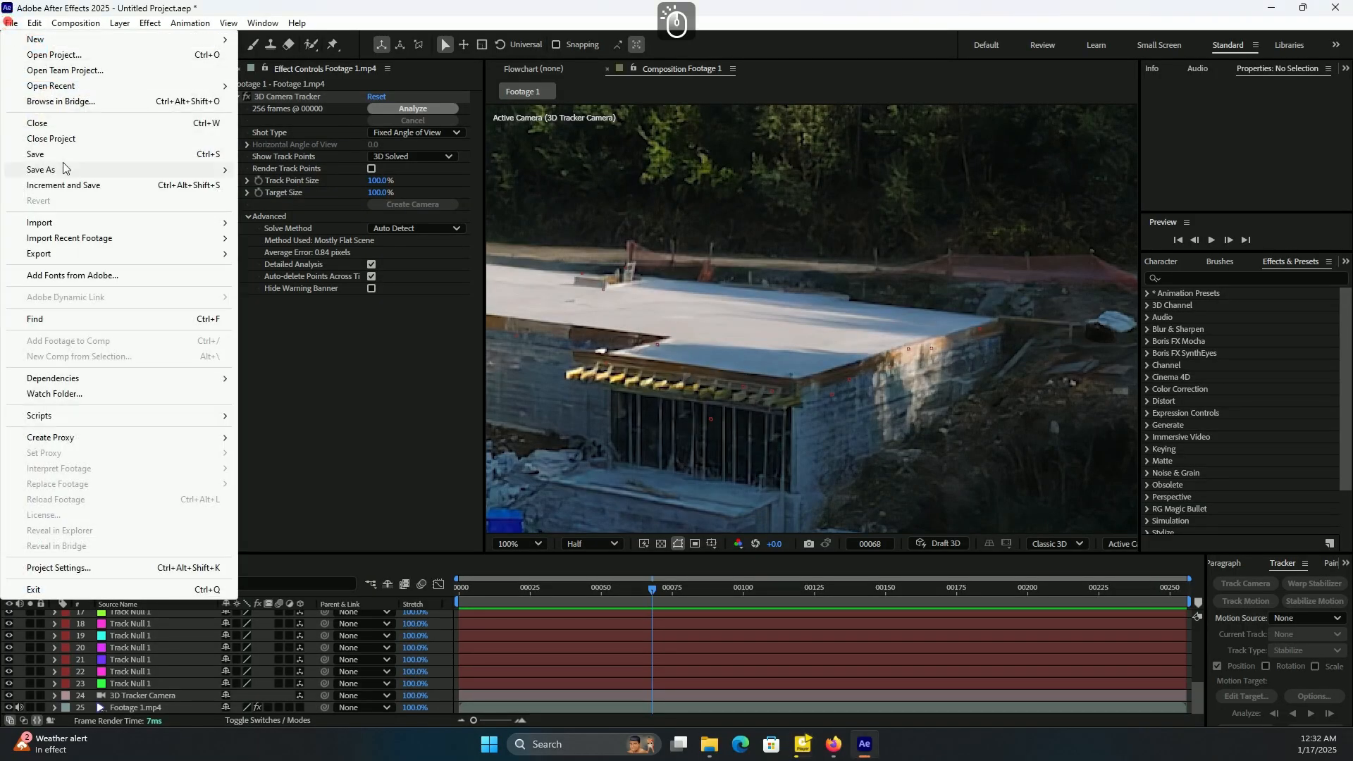
{"action": "left_click", "coordinate": [108, 255]}
{"action": "left_click", "coordinate": [359, 270]}
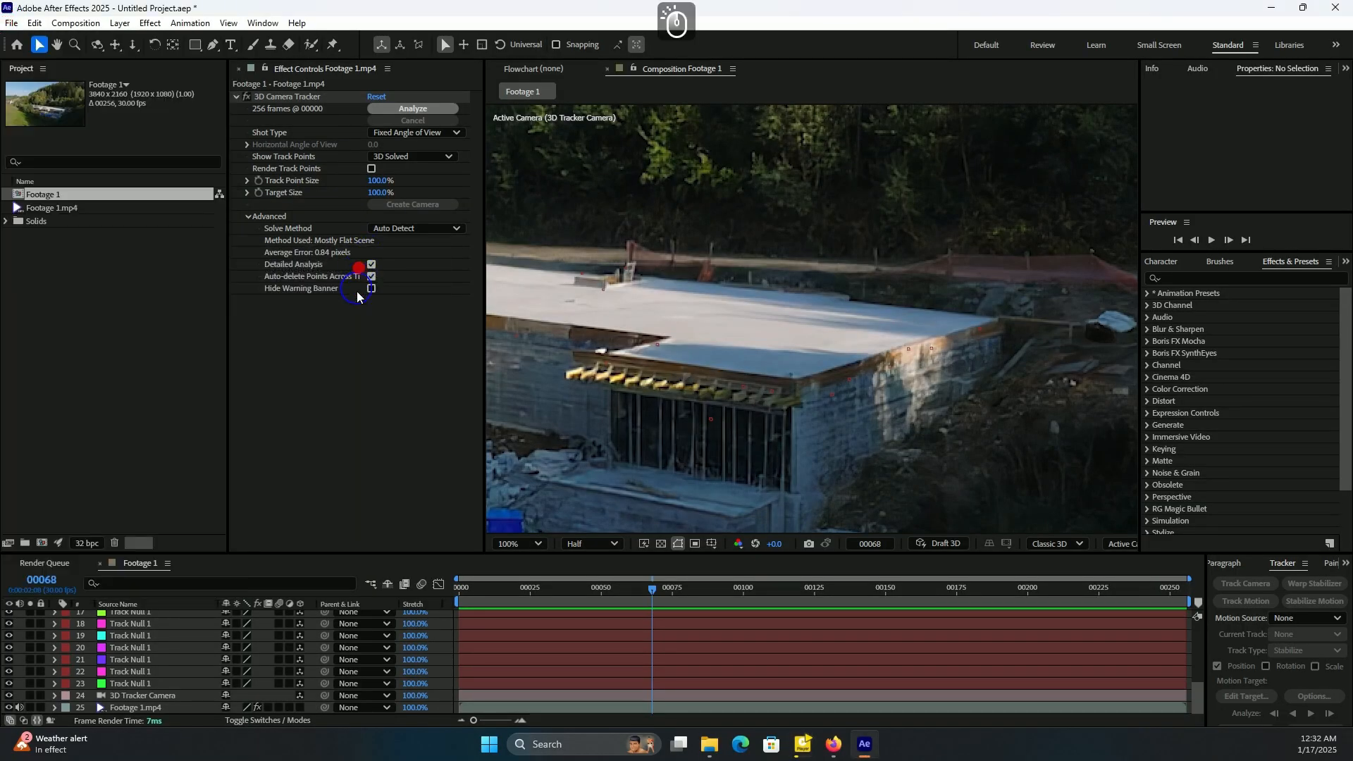
{"action": "left_click", "coordinate": [79, 565]}
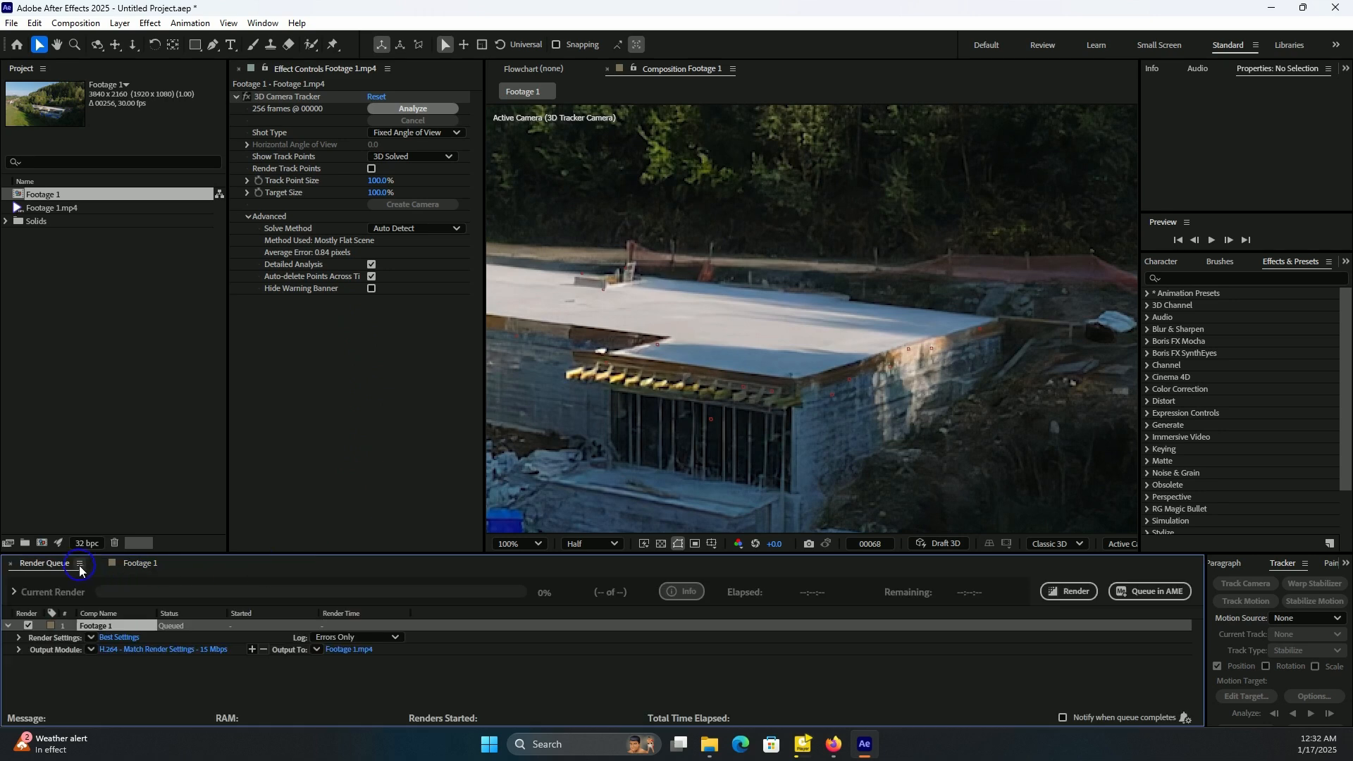
Set the render output to a JPEG Sequence resized to 1920 x 1080, saved as Footage 1_[#####].jpg in the Footage 1 subfolder of Max Background
{"action": "left_click", "coordinate": [125, 649]}
{"action": "left_click", "coordinate": [698, 168]}
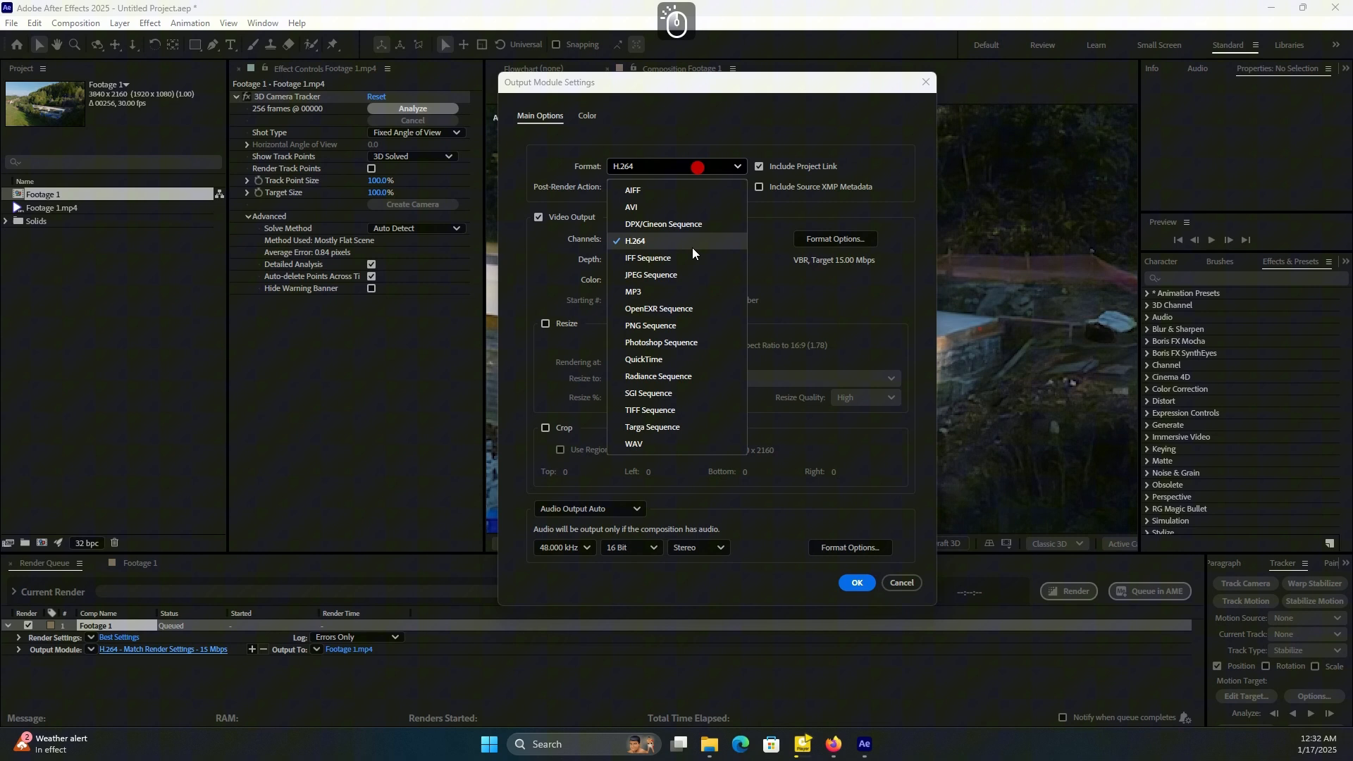
{"action": "left_click", "coordinate": [653, 276]}
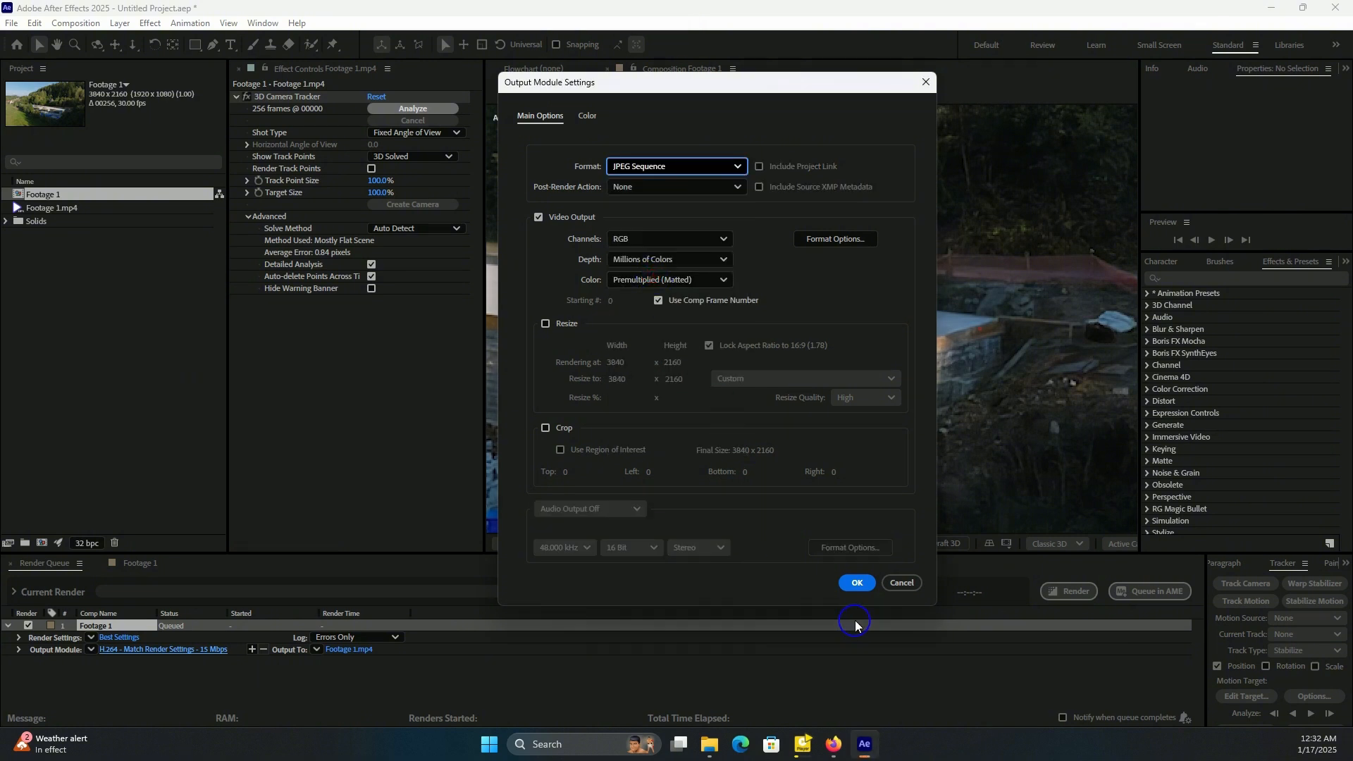
{"action": "left_click", "coordinate": [546, 324]}
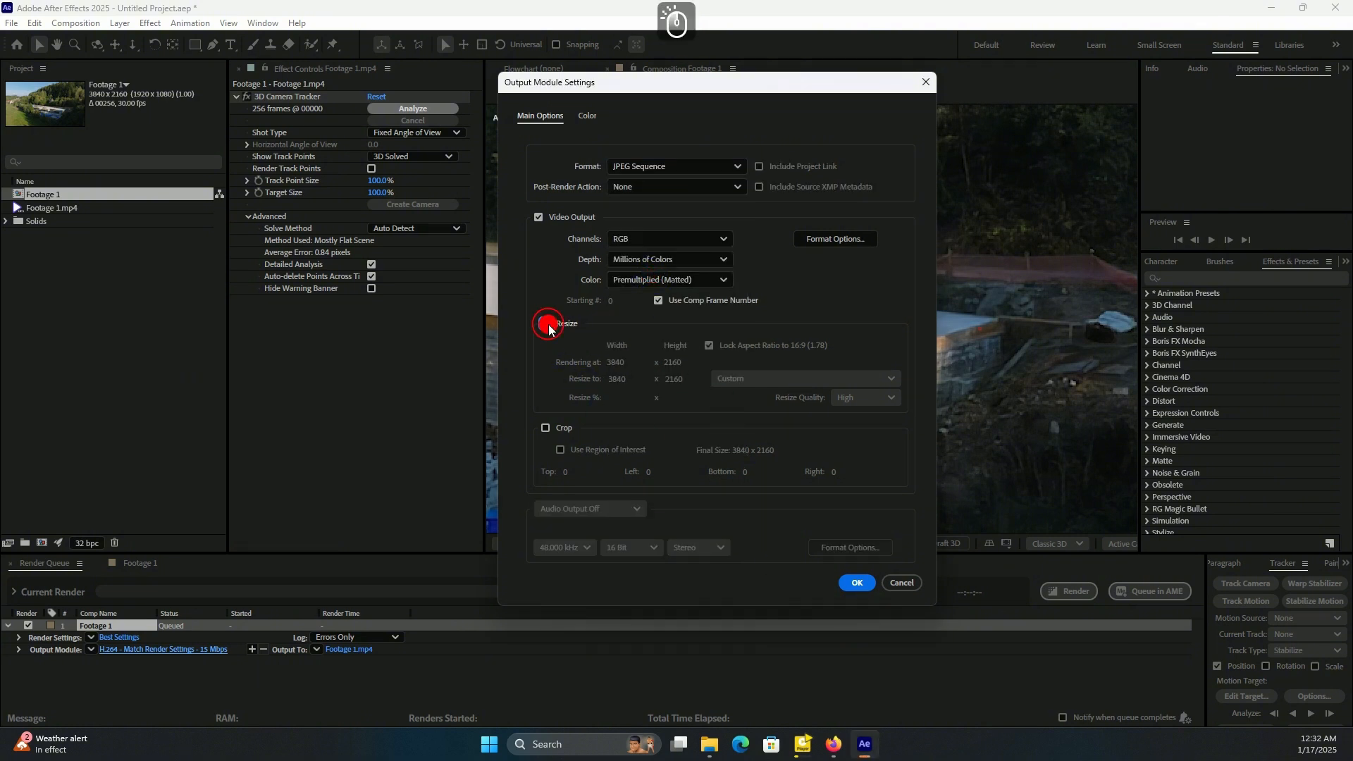
{"action": "left_click", "coordinate": [671, 380]}
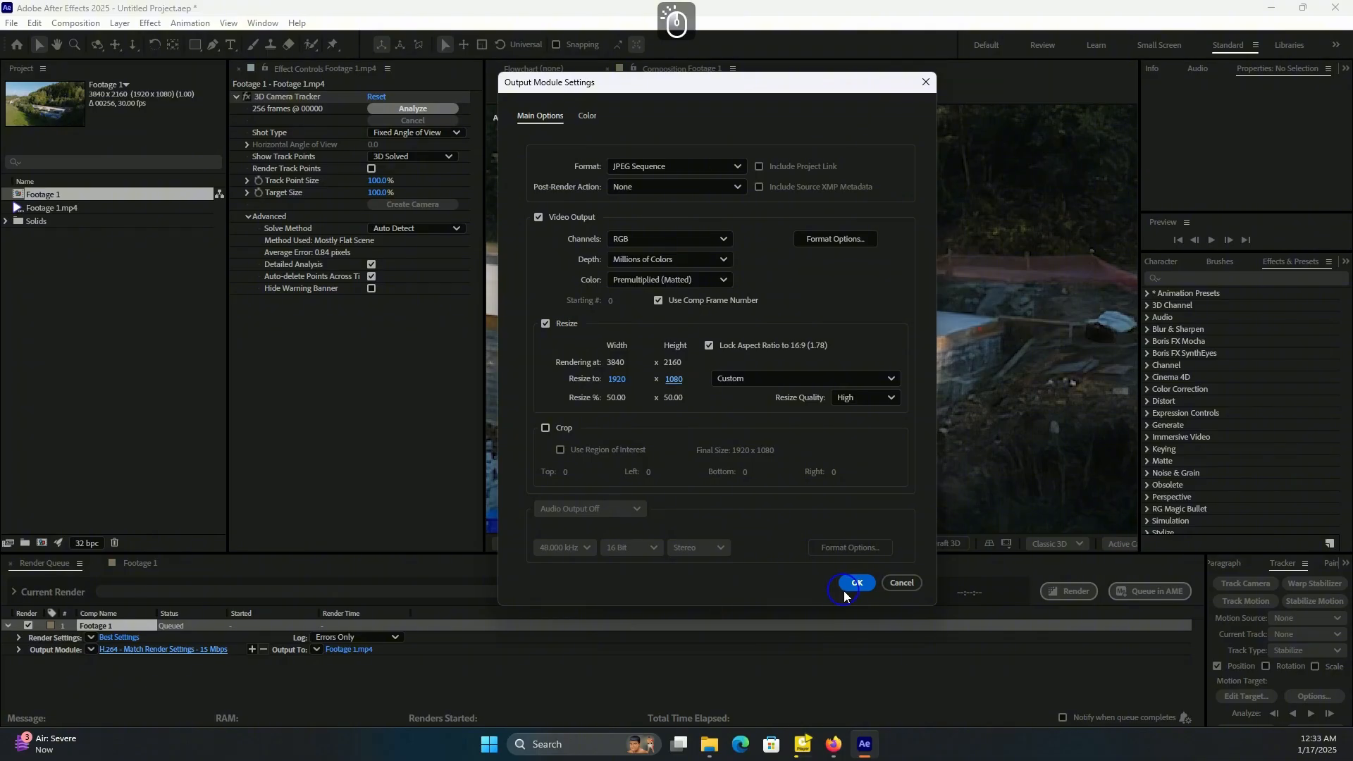
{"action": "left_click", "coordinate": [853, 583]}
{"action": "left_click", "coordinate": [397, 650]}
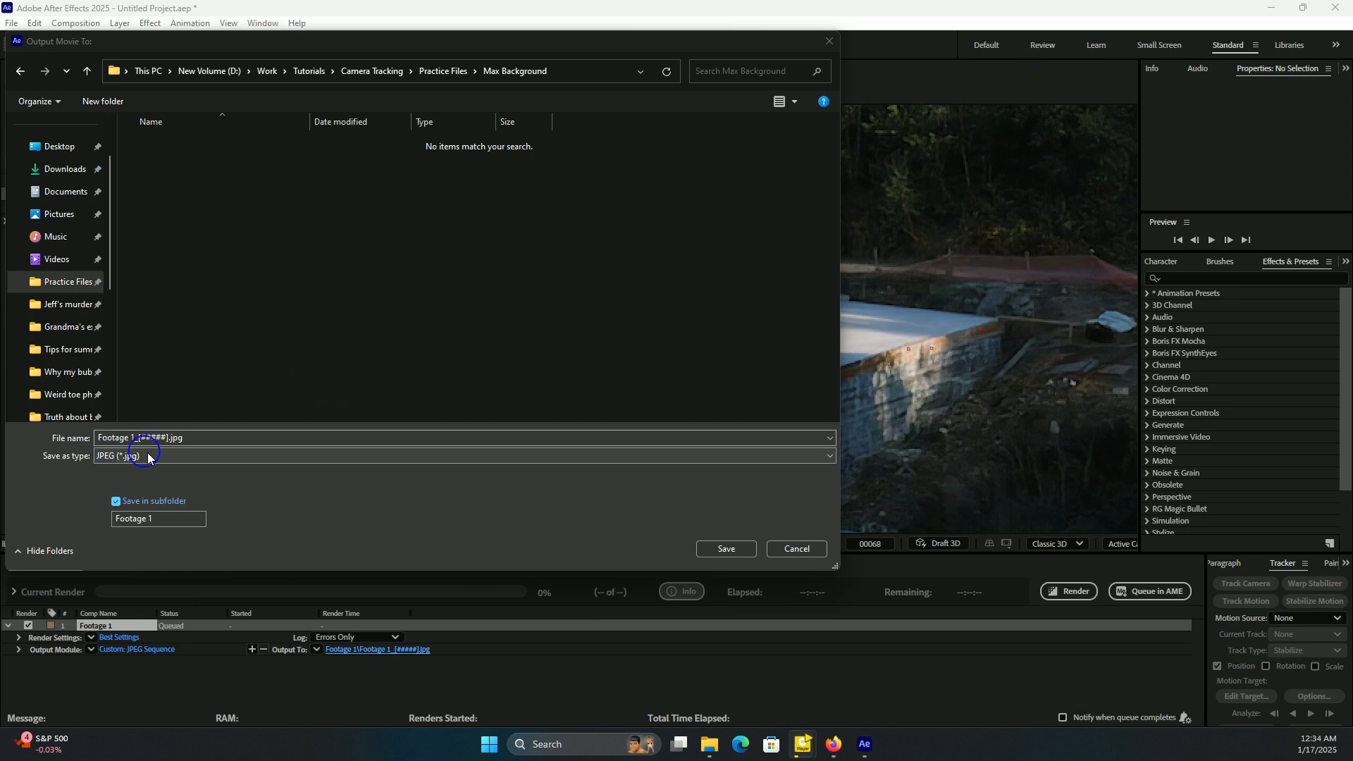
{"action": "left_click", "coordinate": [726, 549]}
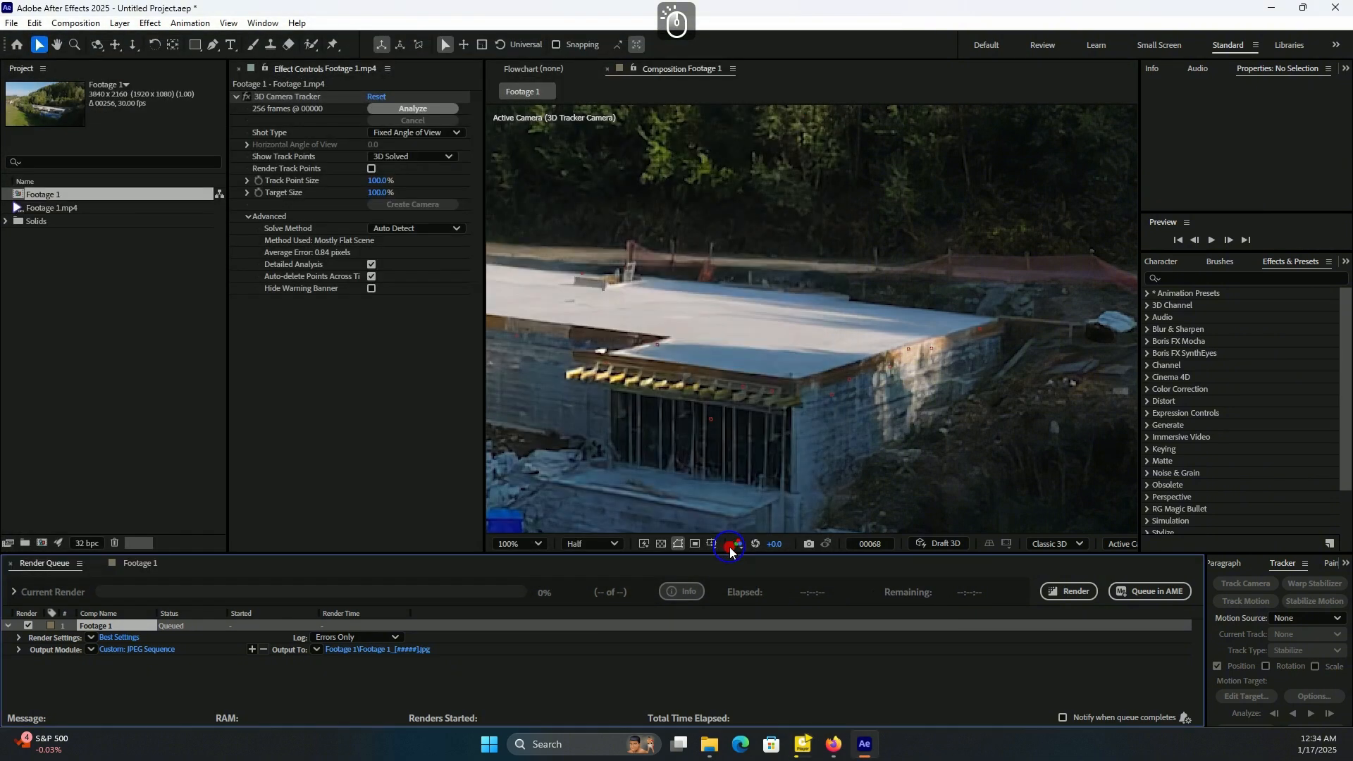
Save the project as Camera Tracking in the Practice Files folder and start rendering the queued Footage 1 composition
{"action": "left_click", "coordinate": [13, 26]}
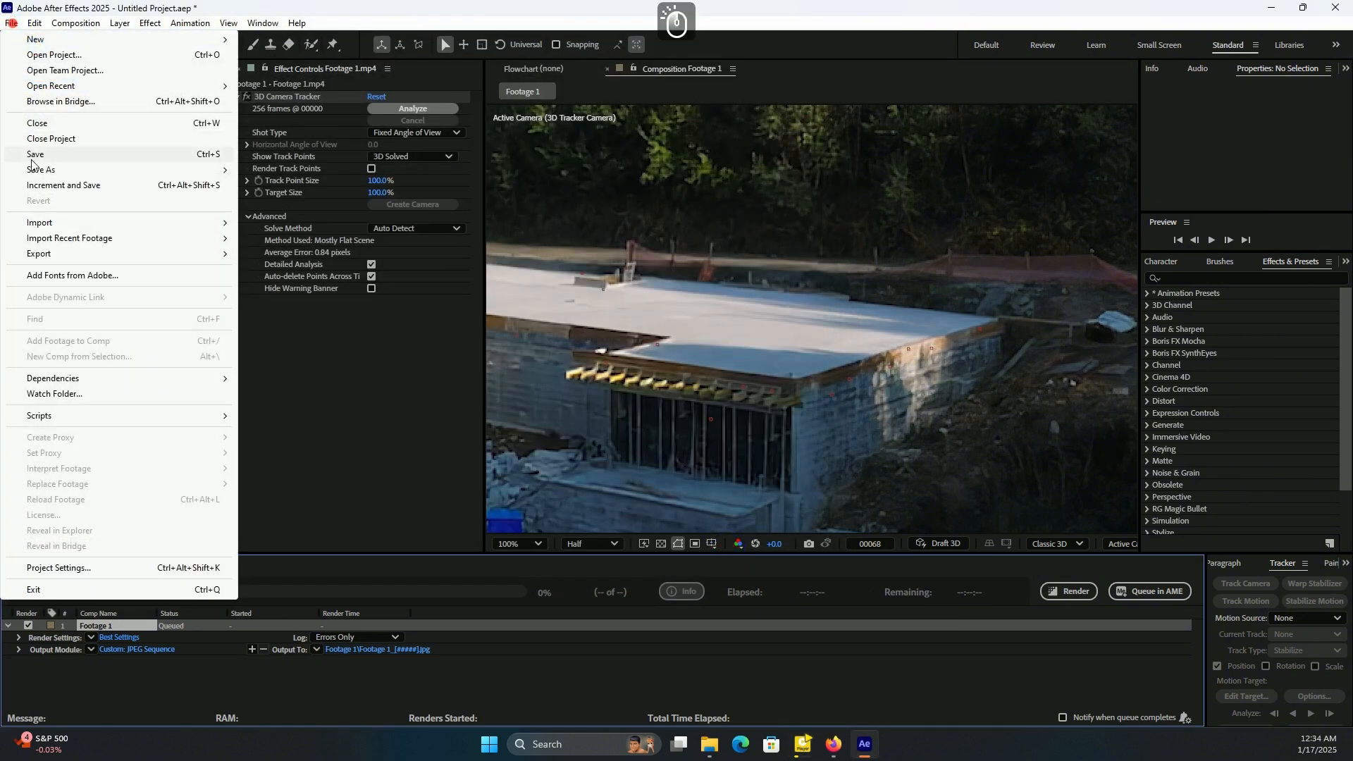
{"action": "left_click", "coordinate": [37, 154]}
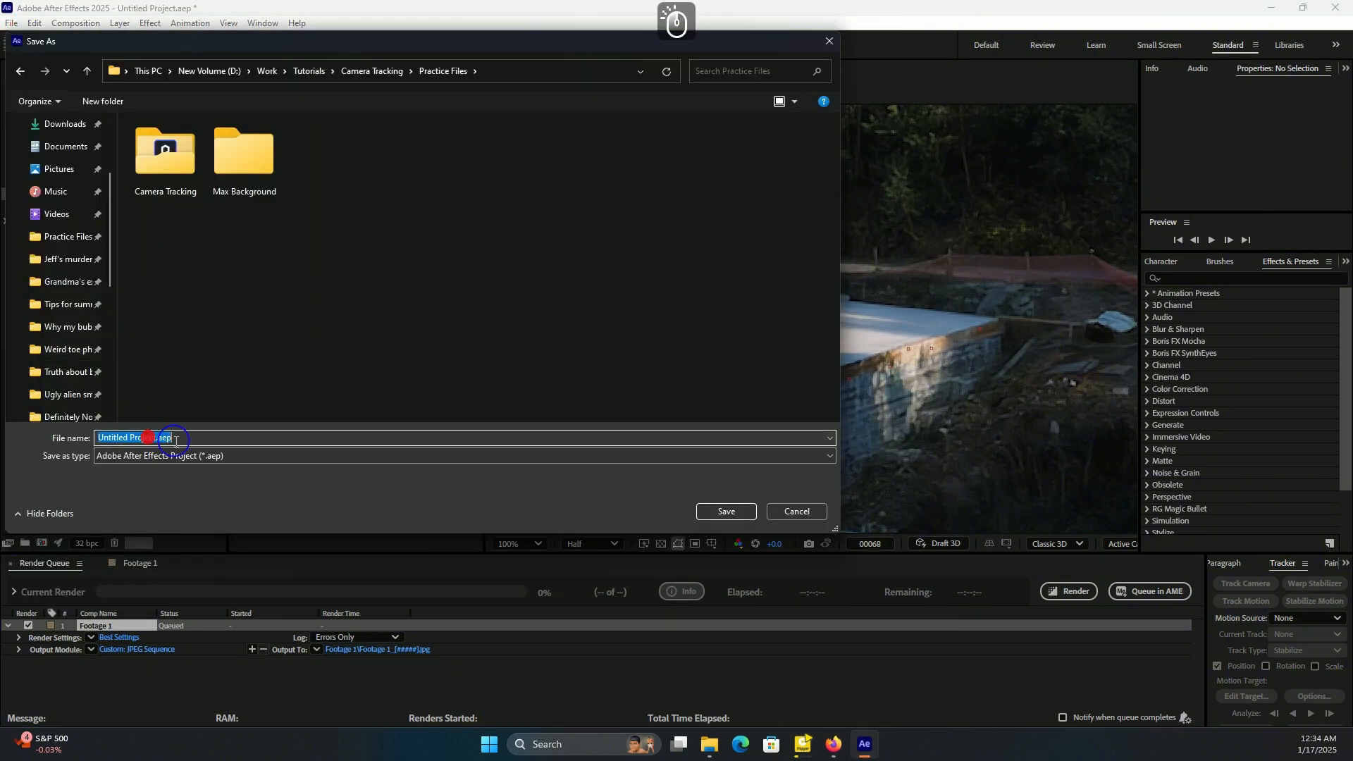
{"action": "type", "text": "Camaera Tracking."}
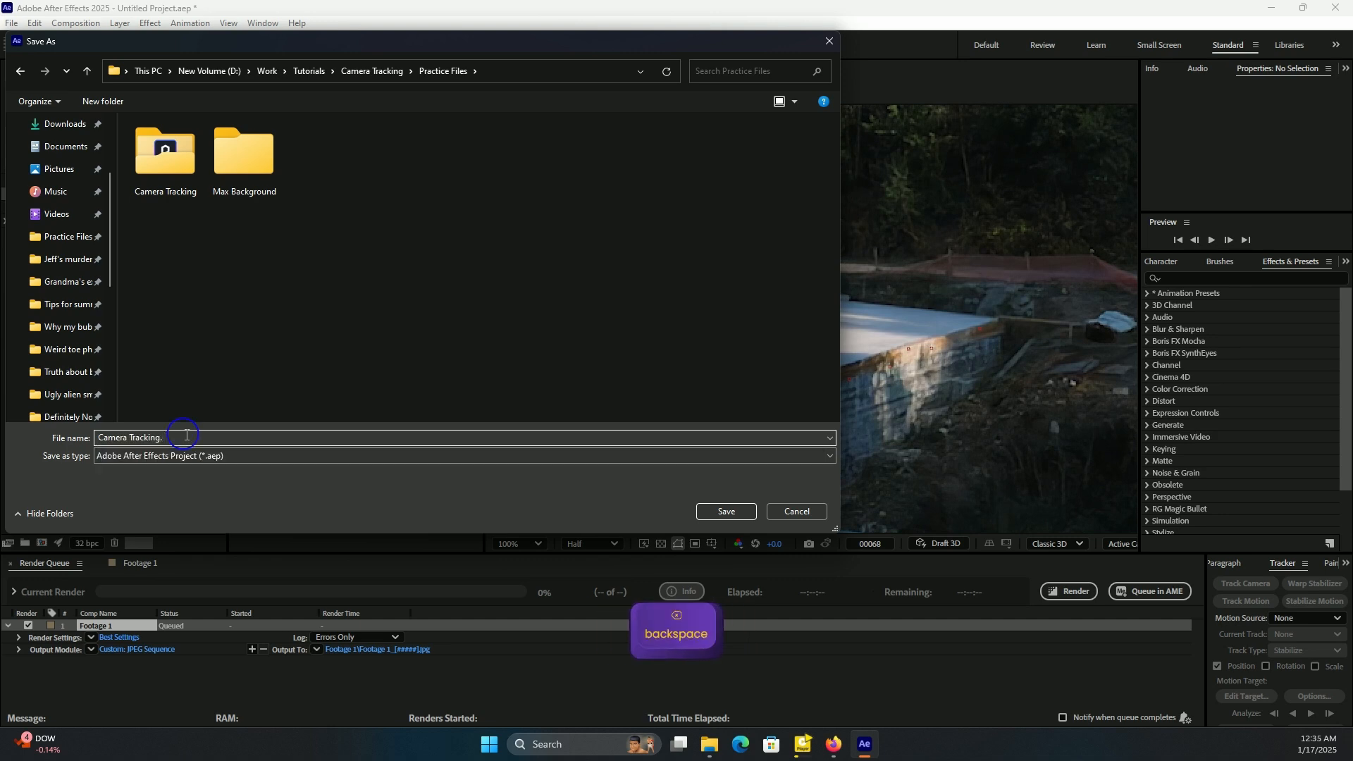
{"action": "key", "text": "Return"}
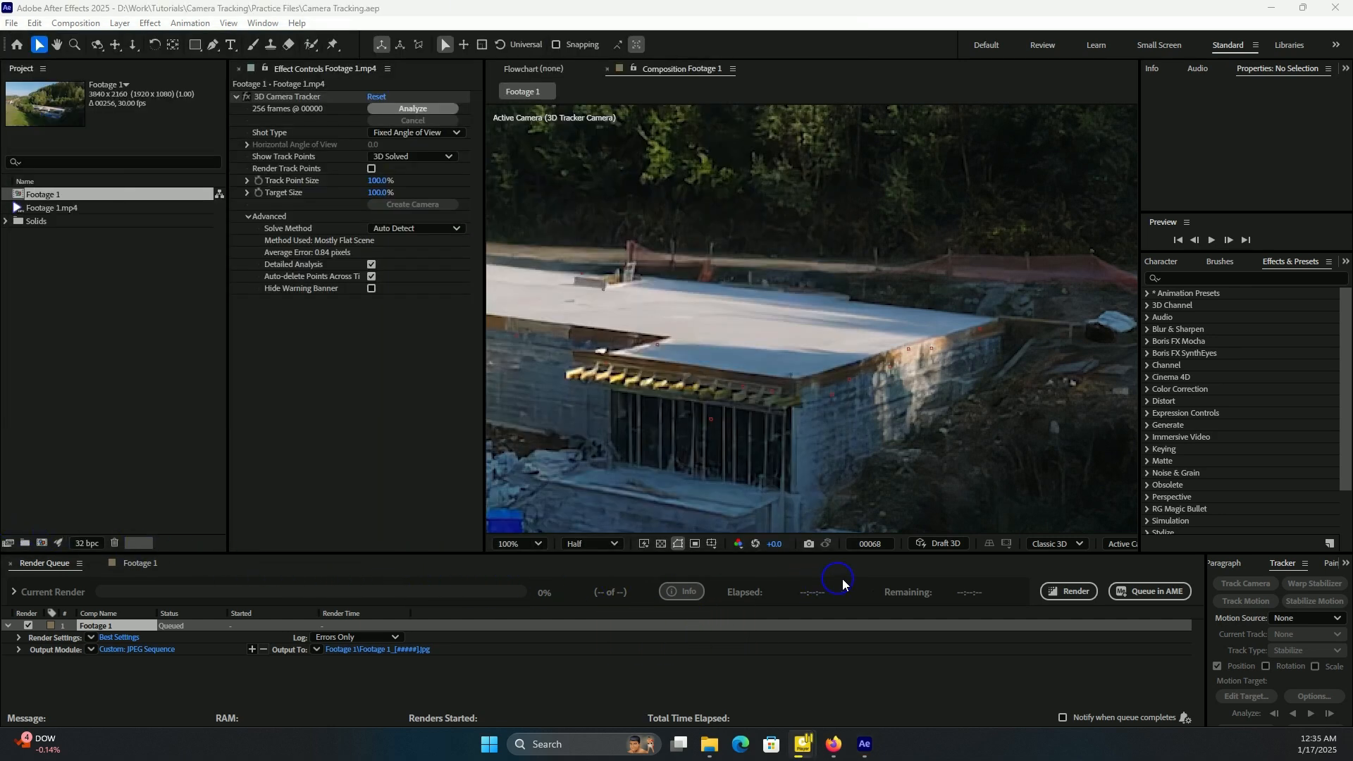
{"action": "left_click", "coordinate": [1067, 592]}
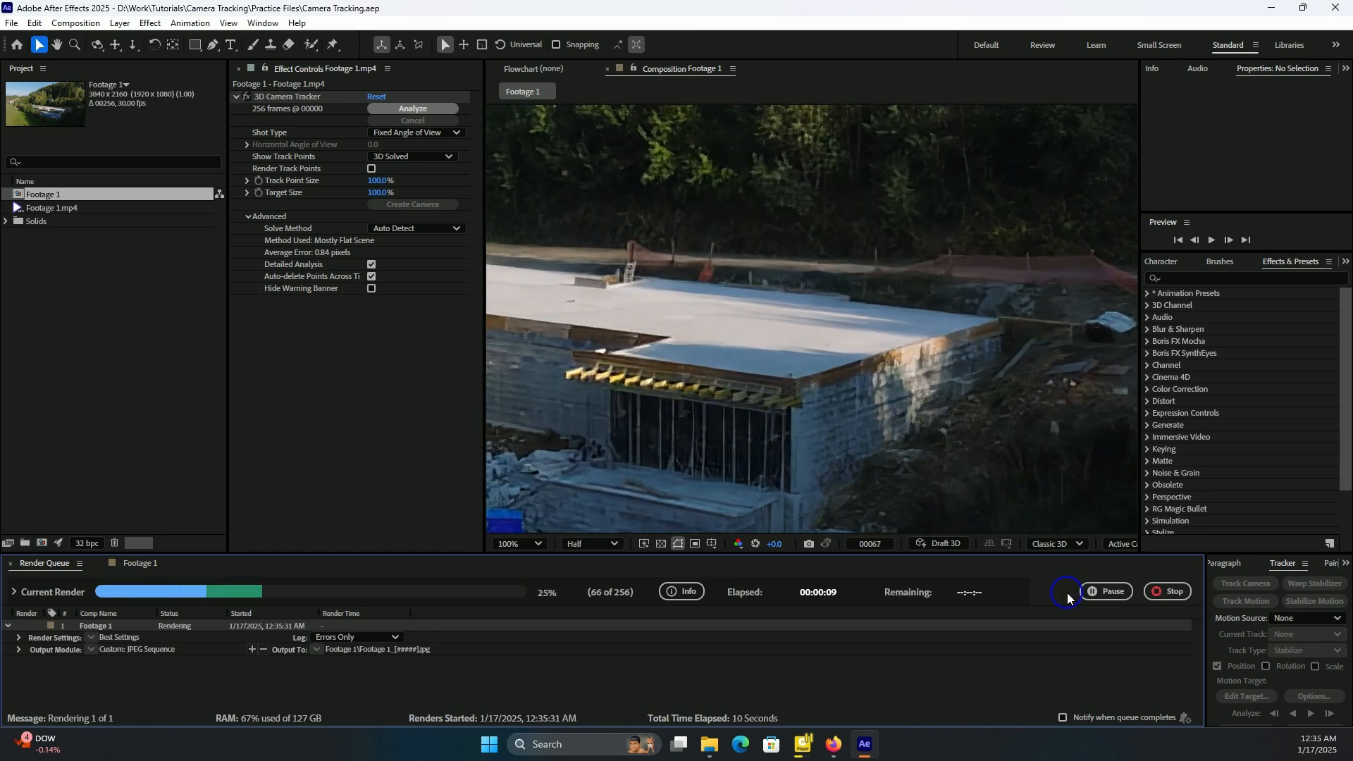